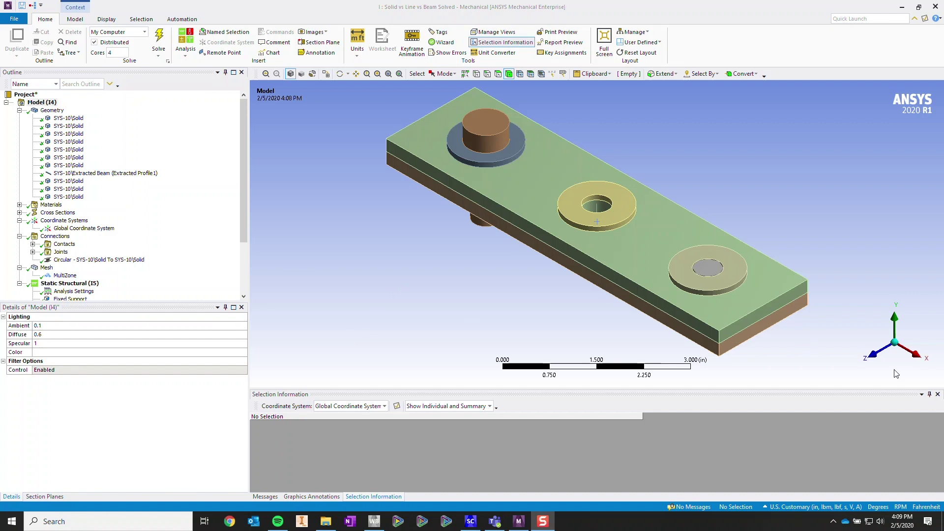
- Enable Section Plane1 and examine the cut through the three bolt locations along the Z axis and isometrically
click(63, 496)
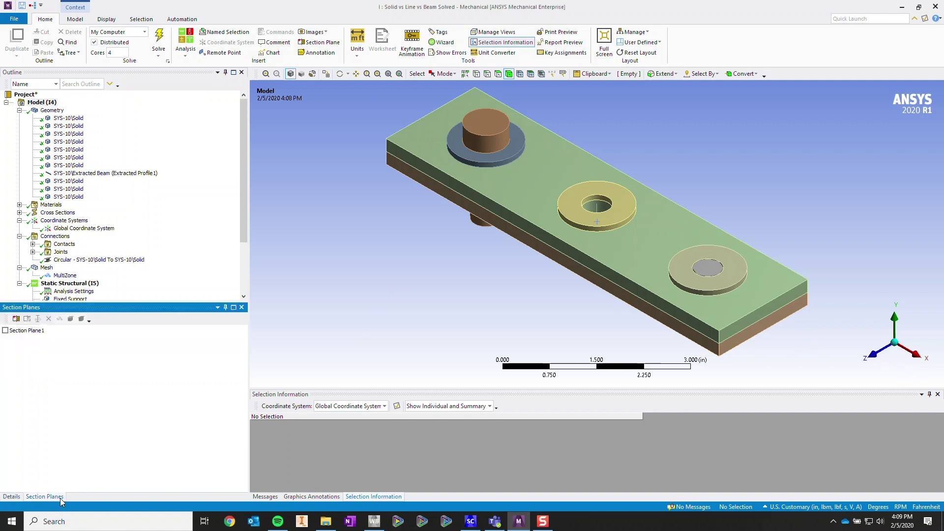
click(5, 330)
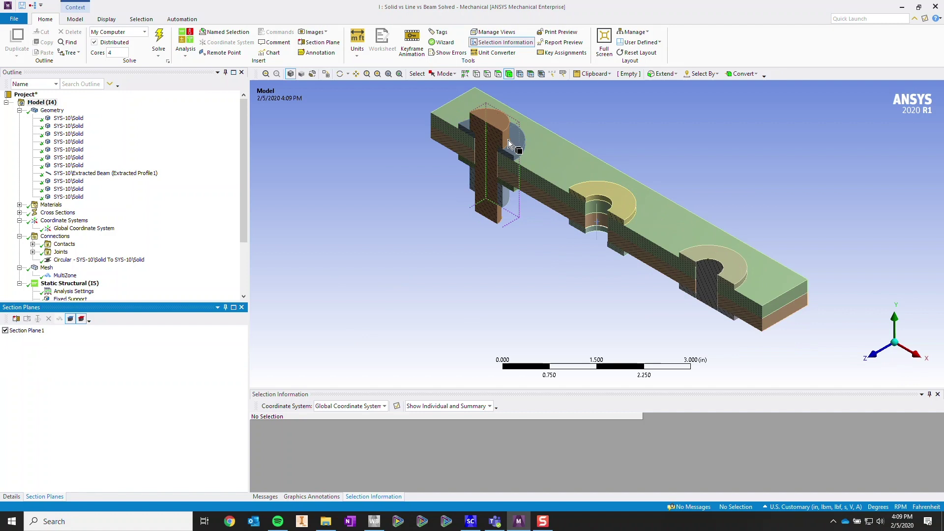
click(873, 355)
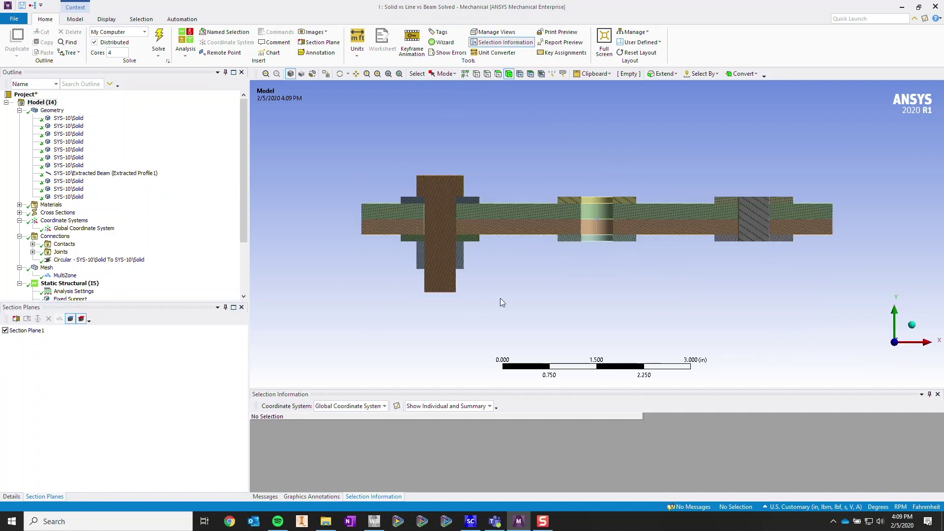
click(912, 325)
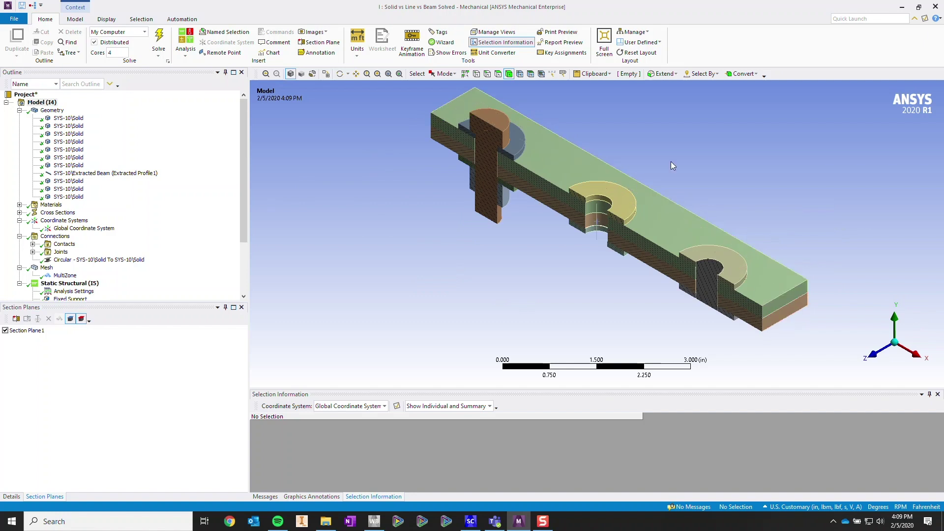
click(11, 496)
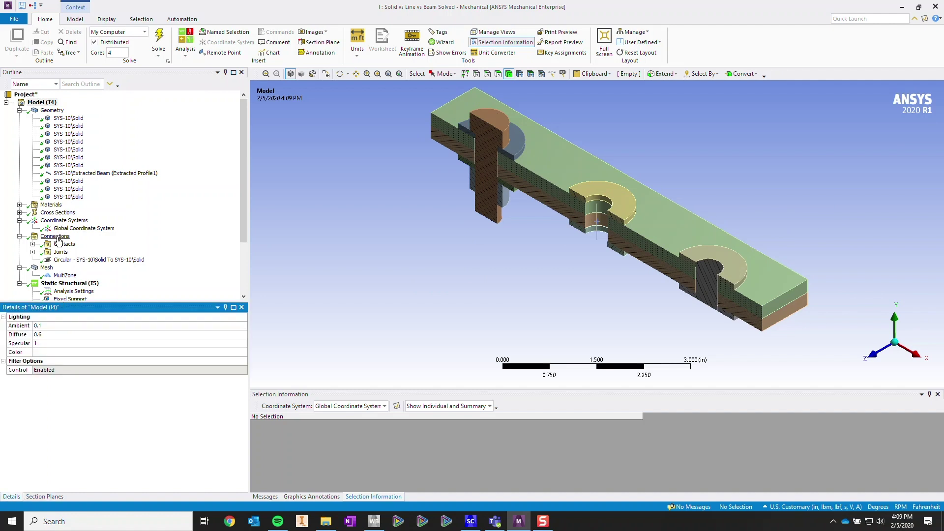
- Examine the sectioned assembly's mesh and the Equivalent Stress and Equivalent Stress 2 results
click(46, 267)
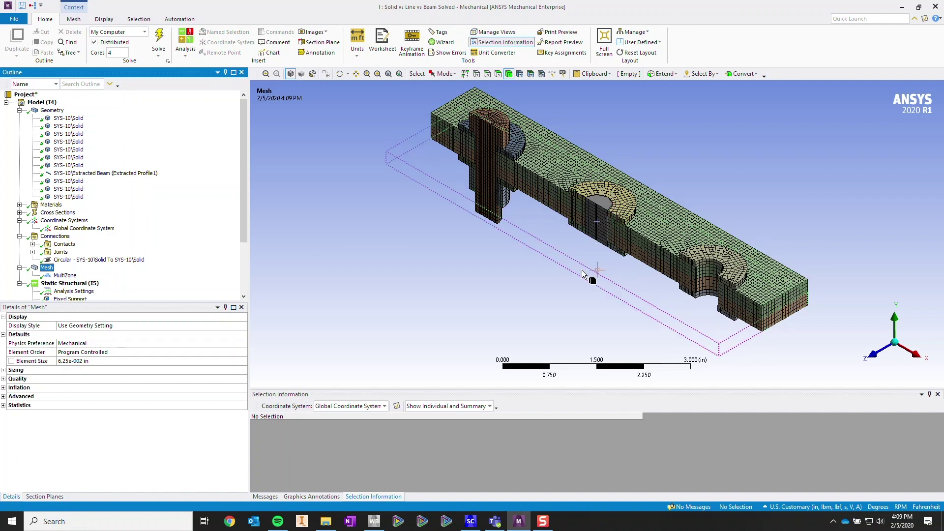
scroll(109, 268, down, 3)
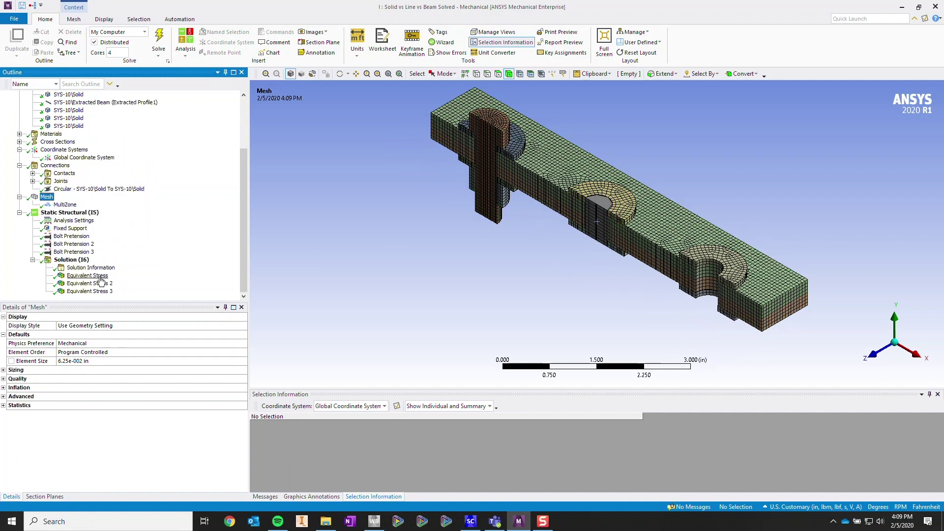
click(100, 276)
click(90, 283)
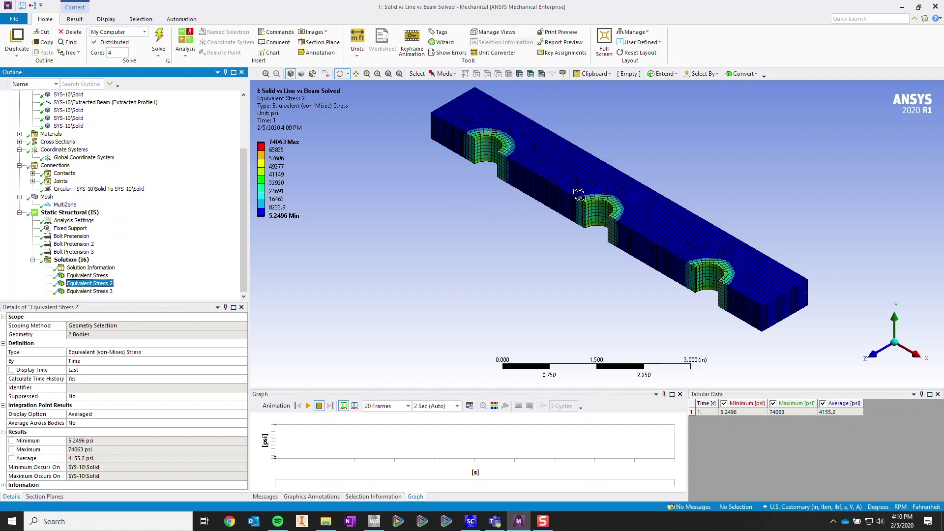
- Switch to SpaceClaim and examine the solid bolts, nuts and washers on the two plates from below and above
mouse_move(471, 522)
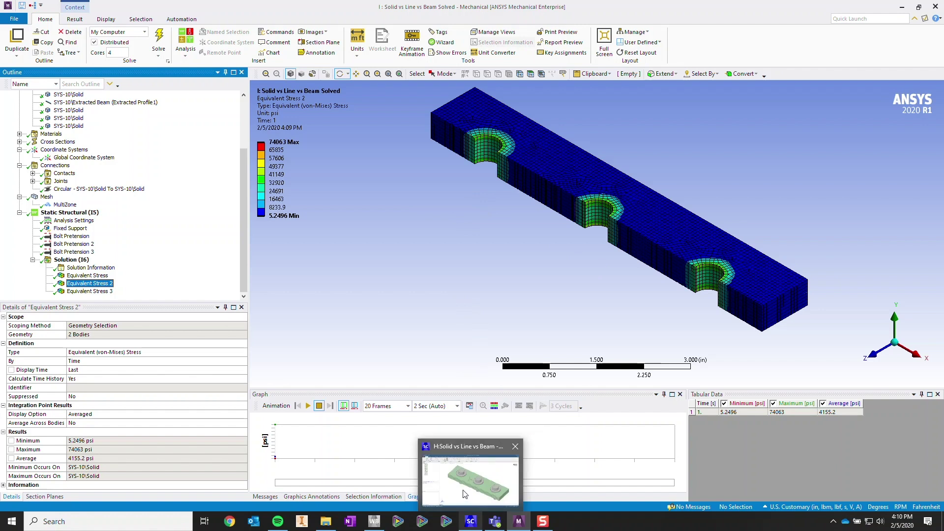
click(444, 474)
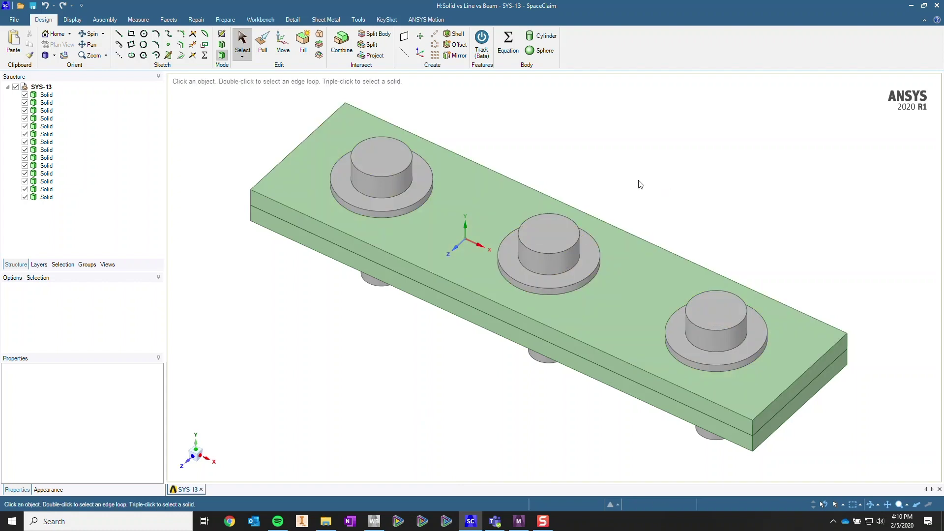
click(534, 295)
middle_drag(534, 295, 567, 274)
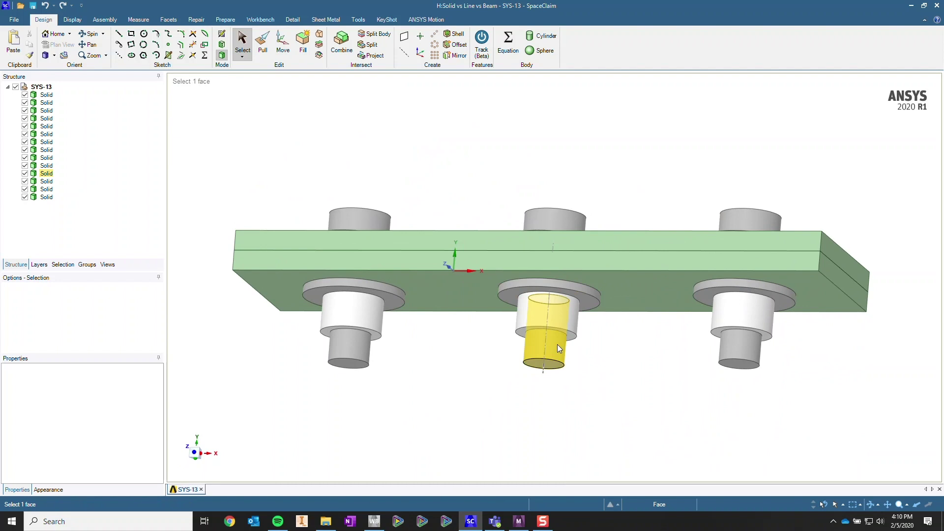
click(556, 344)
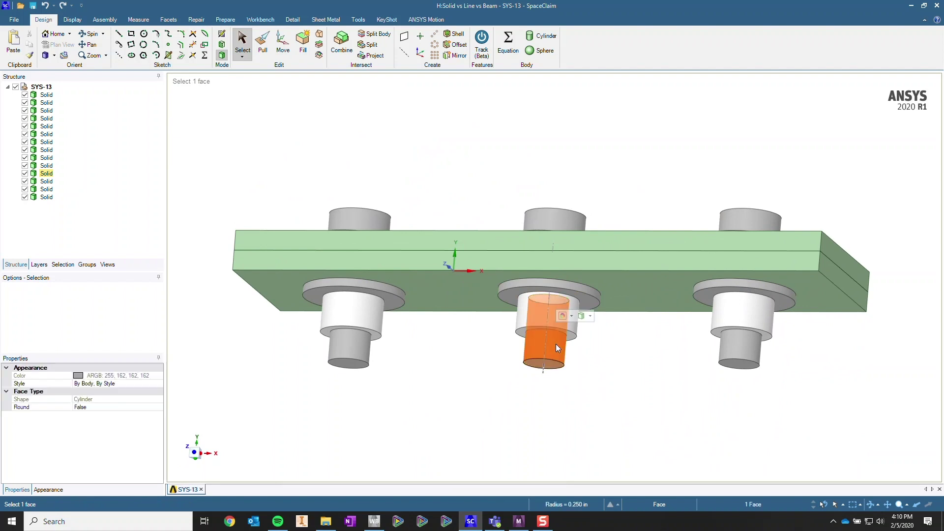
middle_drag(559, 252, 547, 328)
click(548, 328)
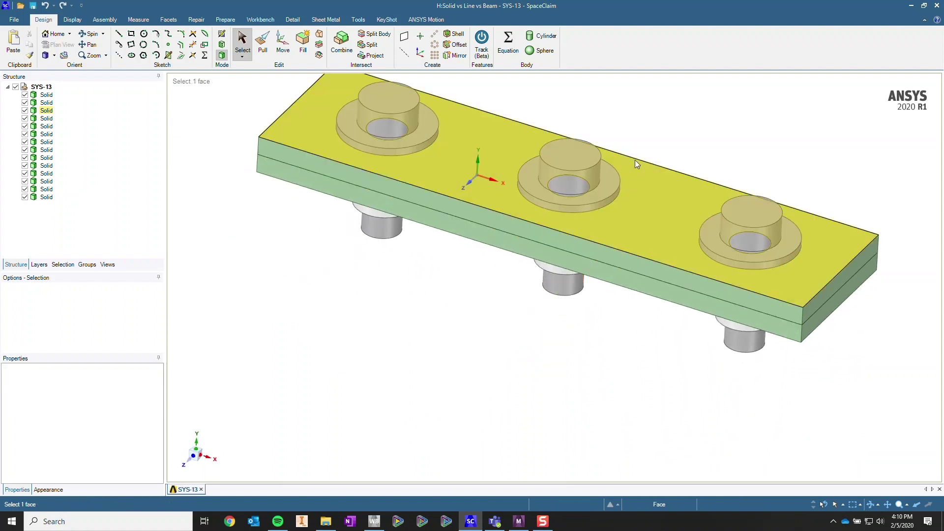
scroll(615, 172, up, 2)
scroll(613, 167, down, 2)
scroll(612, 142, down, 3)
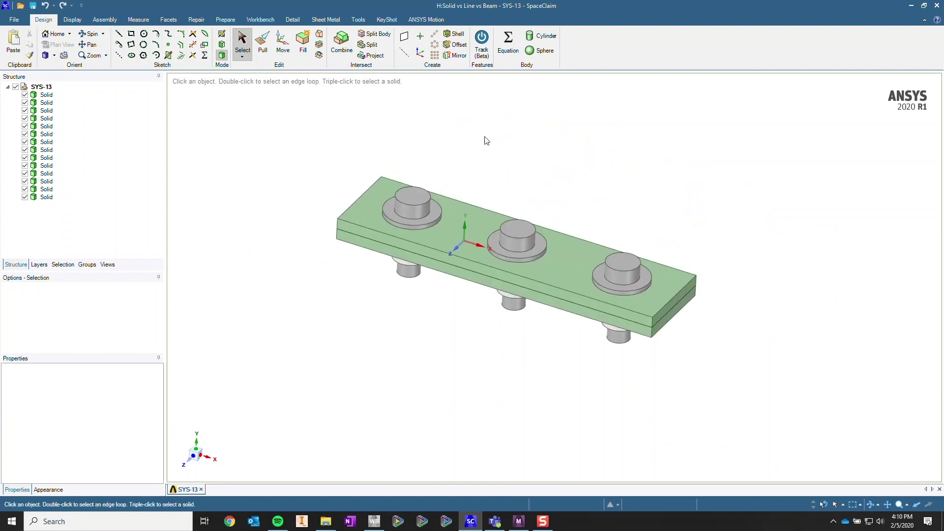
- Split the middle bolt at the outer face of its head-side washer and remove the bolt head
click(386, 40)
scroll(553, 250, up, 2)
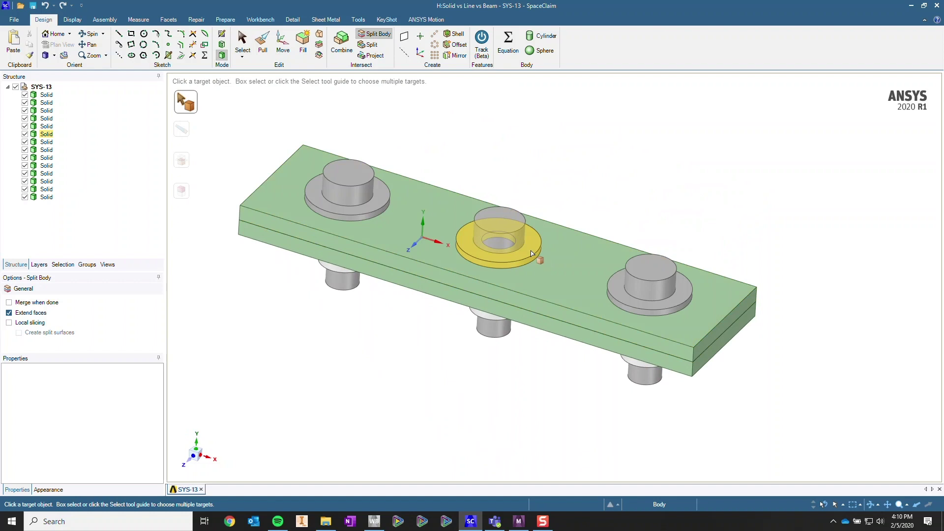
click(514, 240)
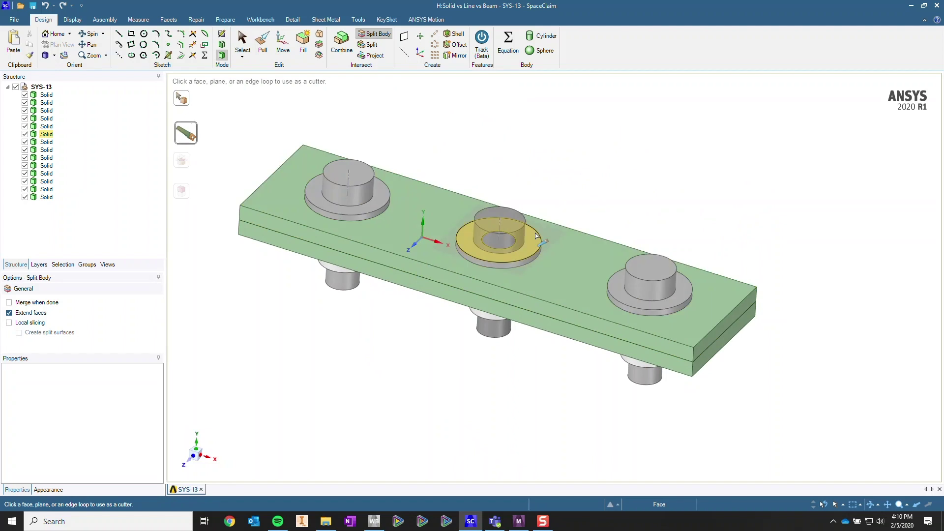
click(536, 236)
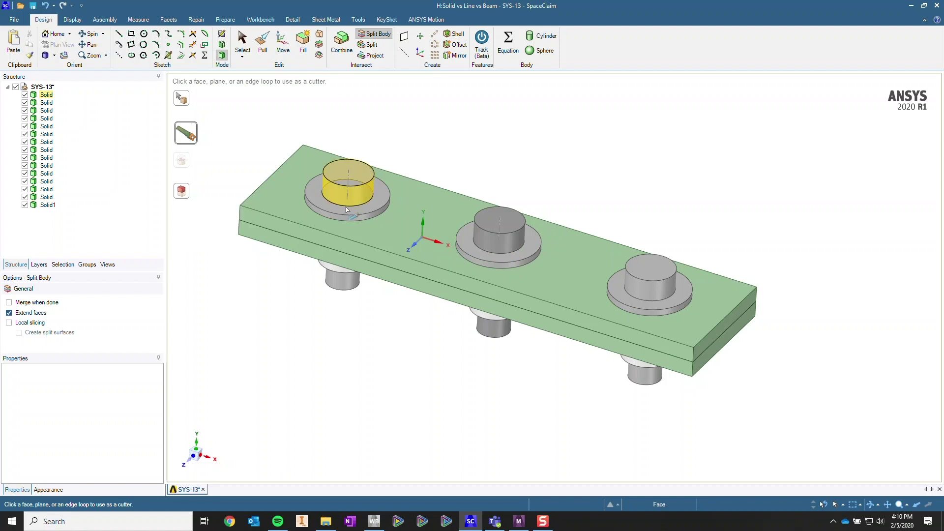
middle_drag(492, 231, 512, 193)
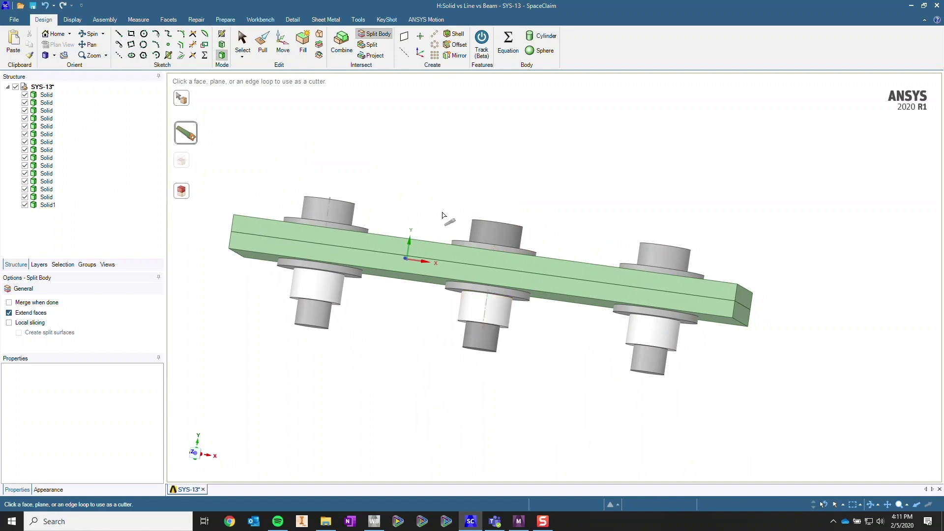
click(507, 230)
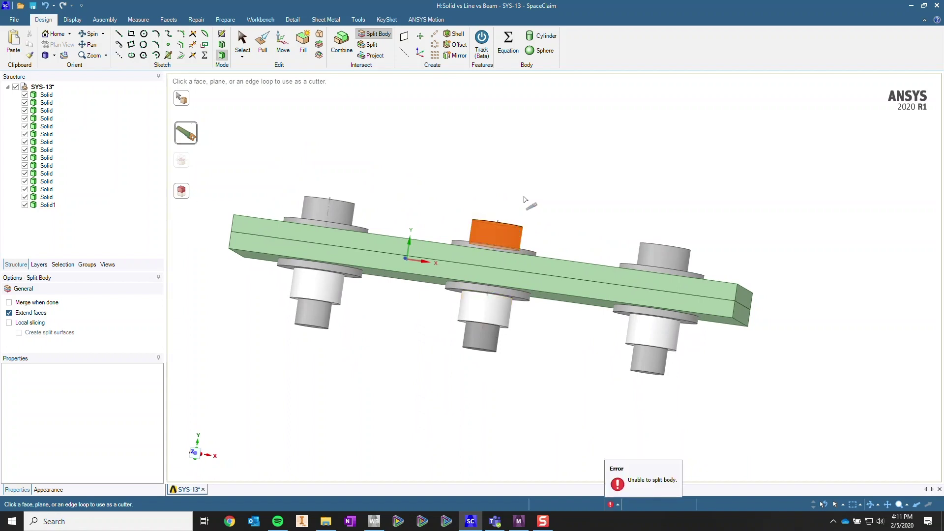
click(181, 191)
click(516, 234)
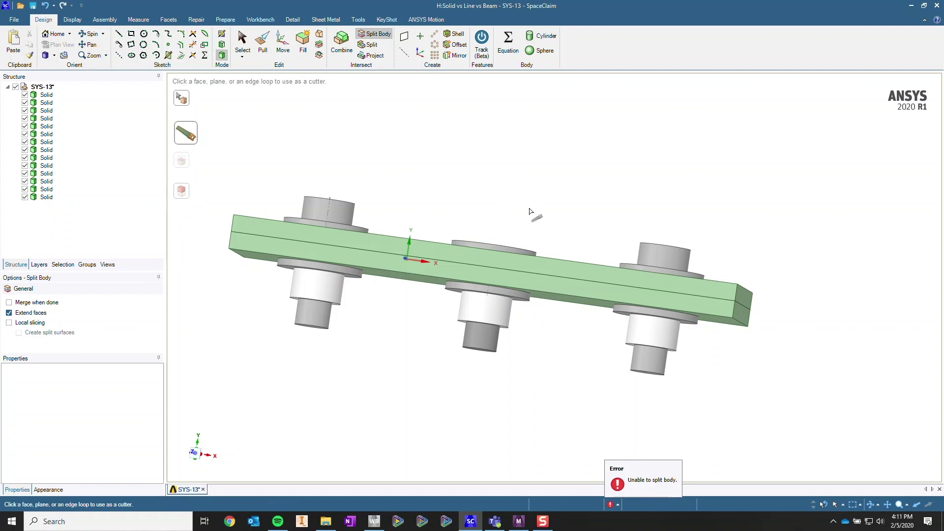
- Split the middle bolt's shank at the outer face of its nut-side washer and remove the protruding end
middle_drag(535, 213, 525, 241)
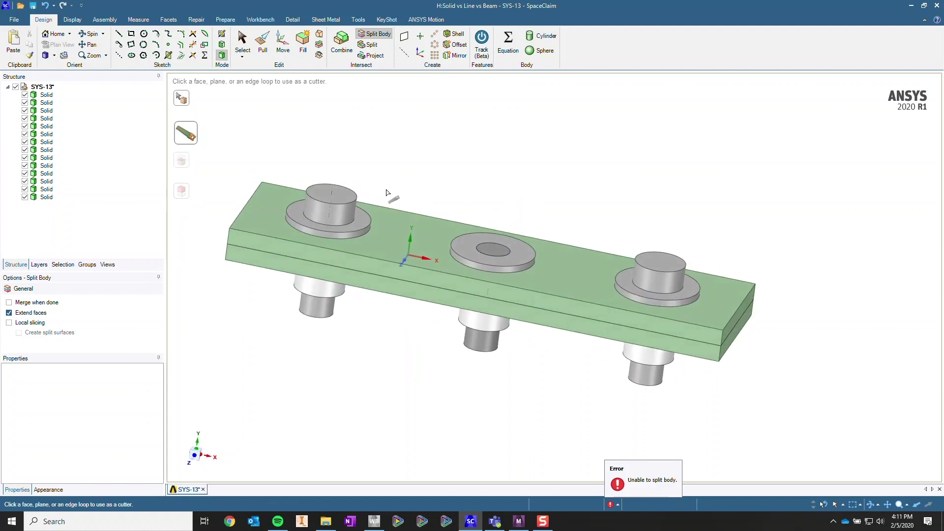
click(186, 101)
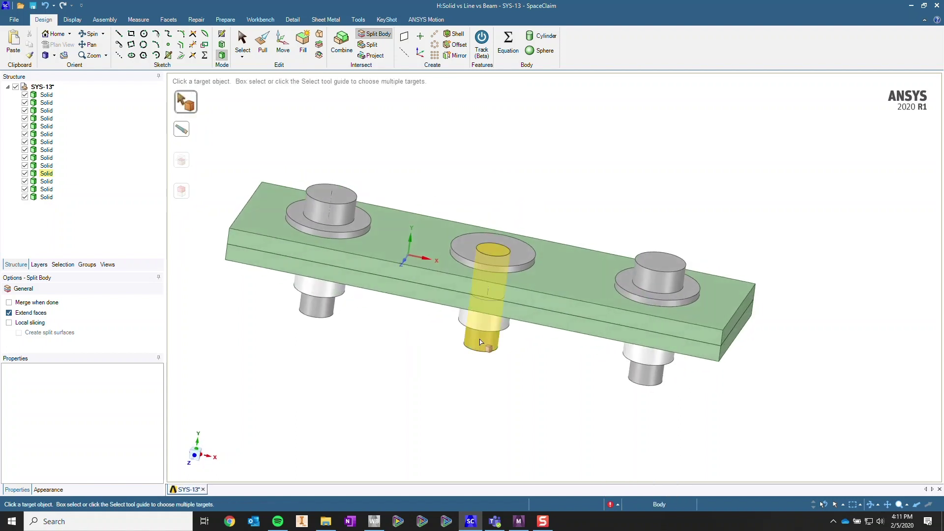
middle_drag(481, 341, 218, 150)
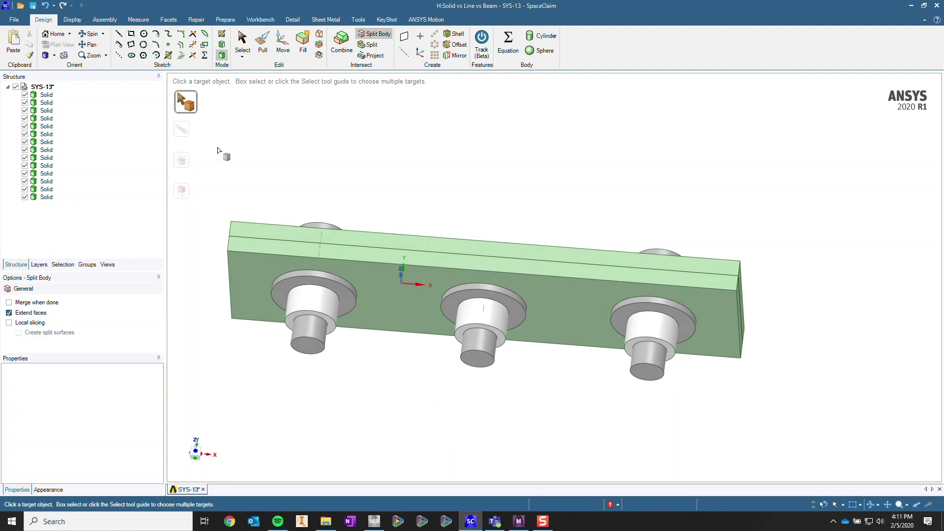
click(479, 347)
click(182, 131)
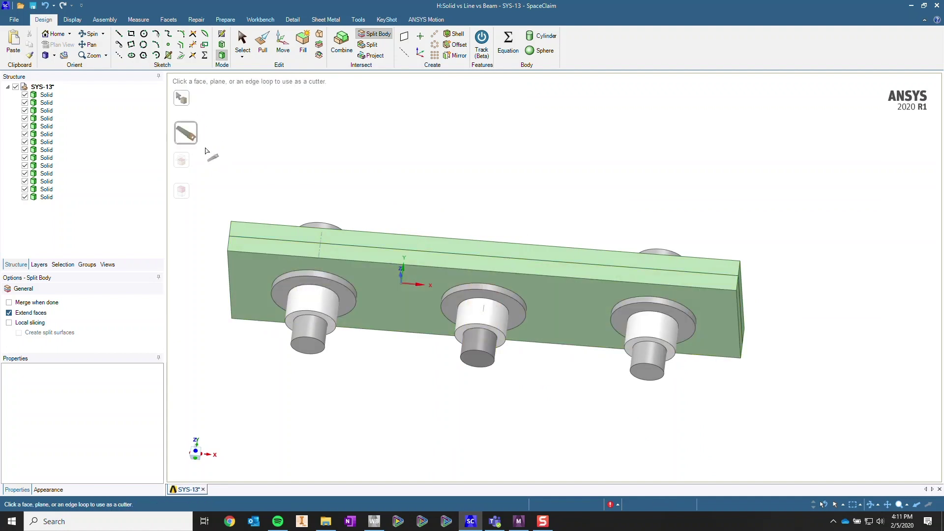
click(517, 323)
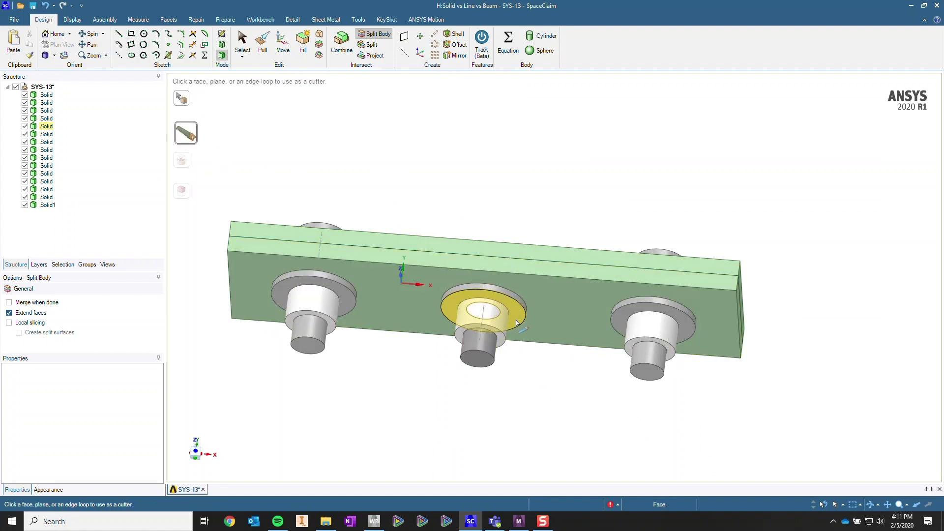
click(182, 196)
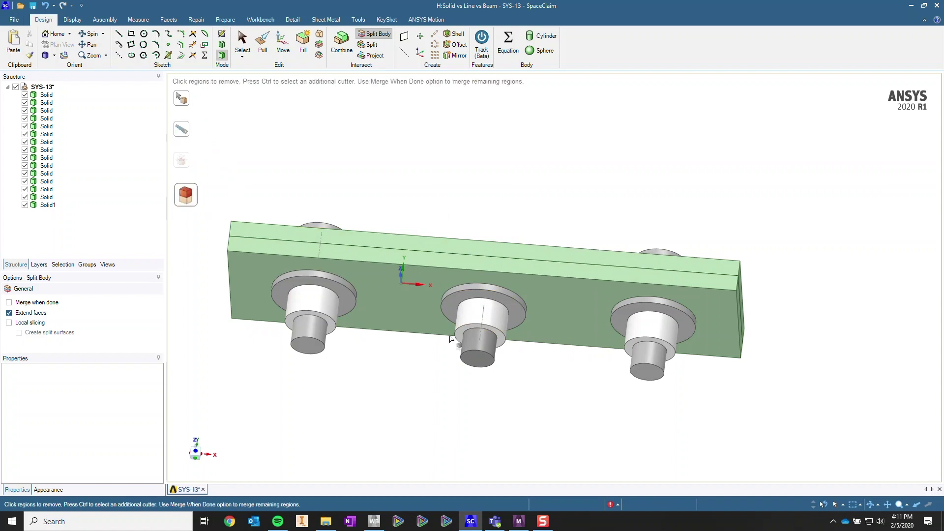
click(479, 346)
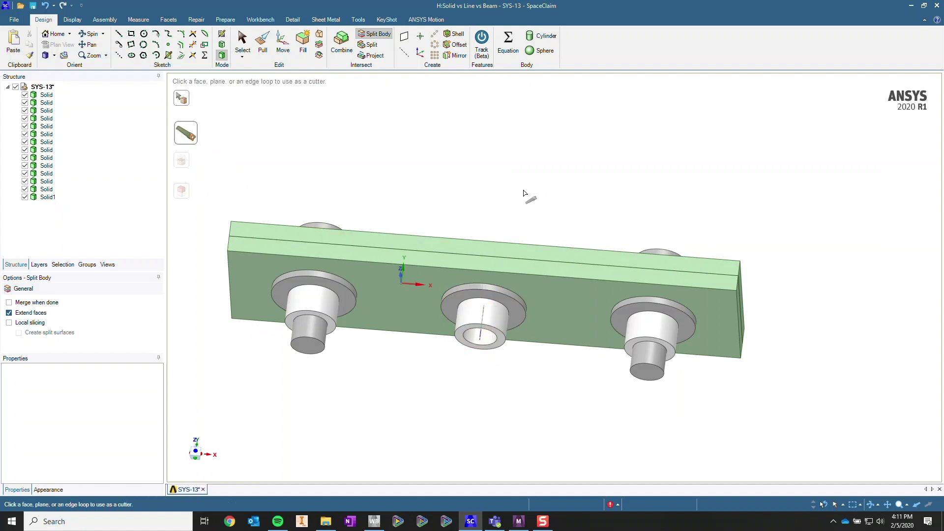
- Leave Split Body and delete the nut body at the middle bolt location
key(Escape)
click(502, 320)
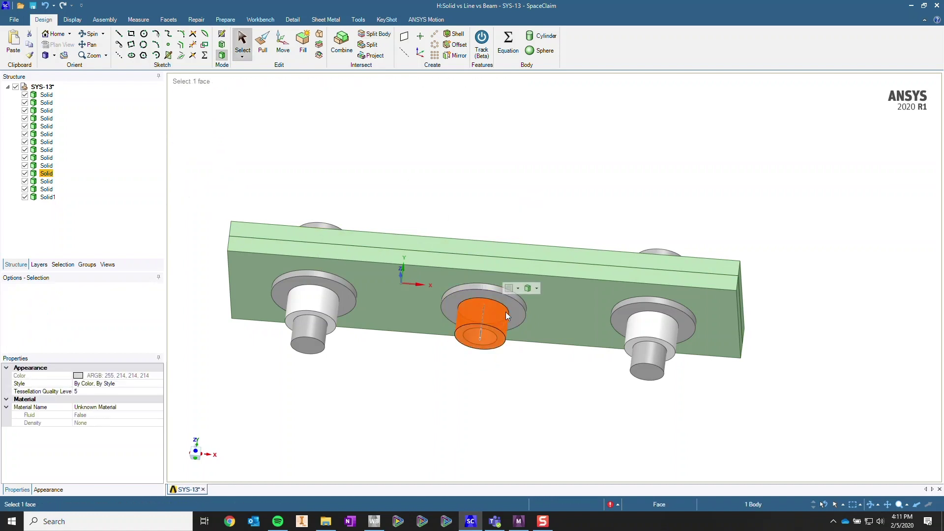
key(Delete)
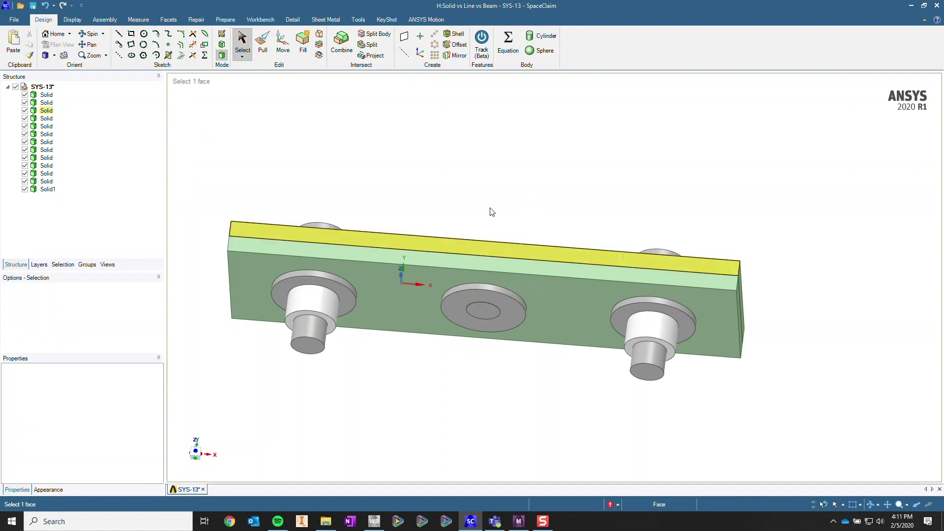
- Check both flush ends of the trimmed middle bolt shank and extract a beam from that solid
key(h)
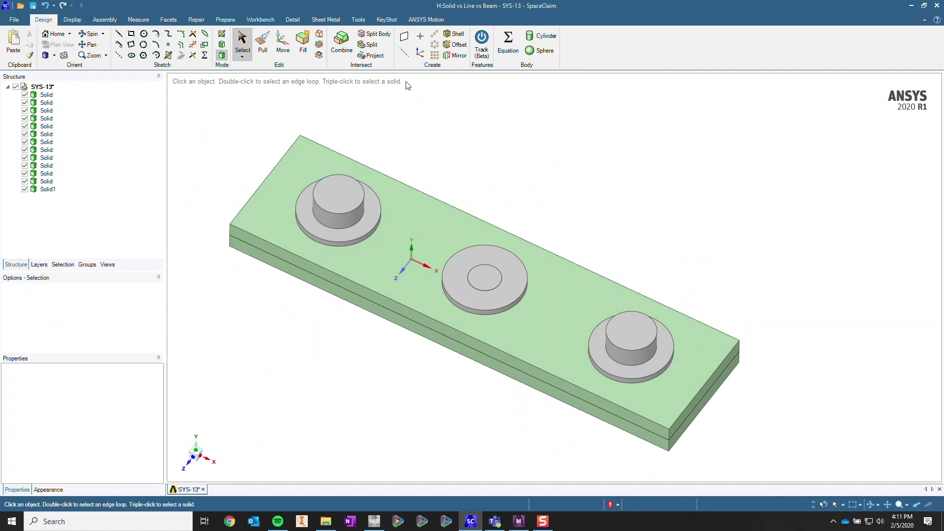
click(484, 278)
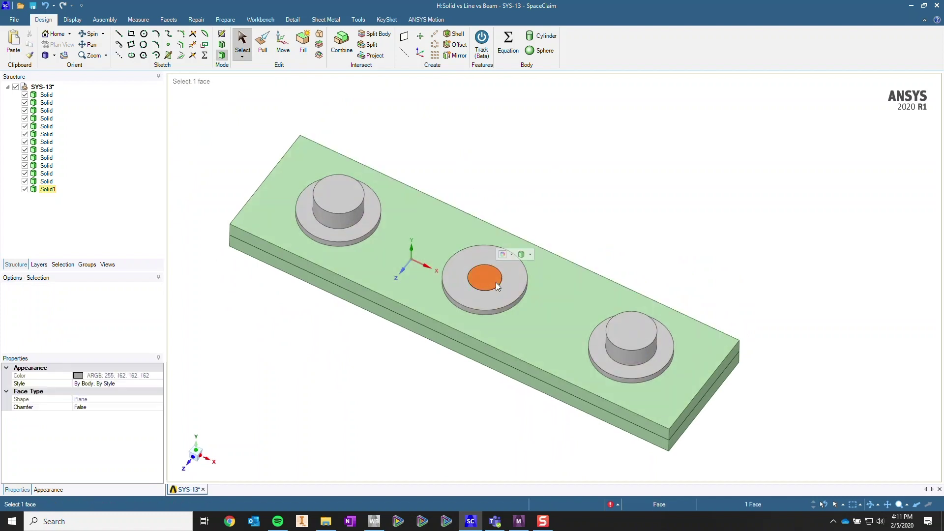
middle_drag(513, 206, 459, 289)
click(471, 304)
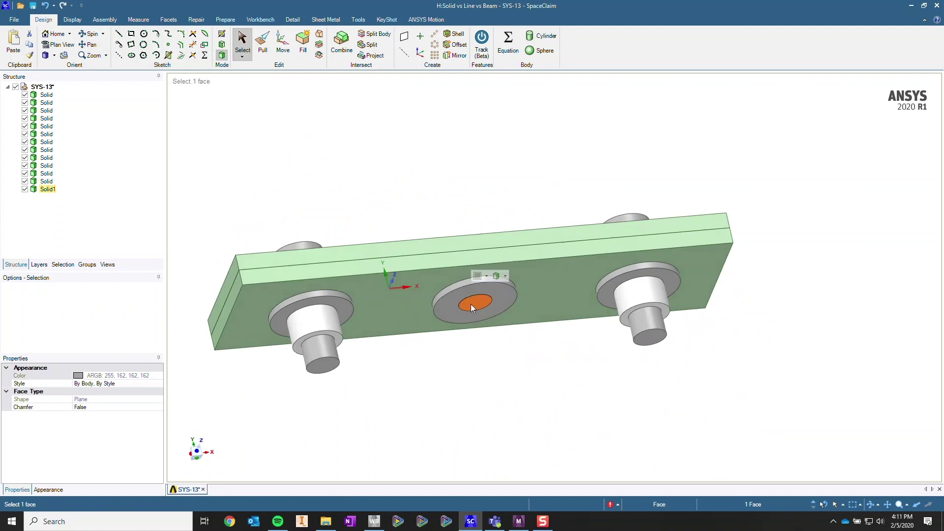
click(474, 194)
middle_drag(474, 193, 459, 256)
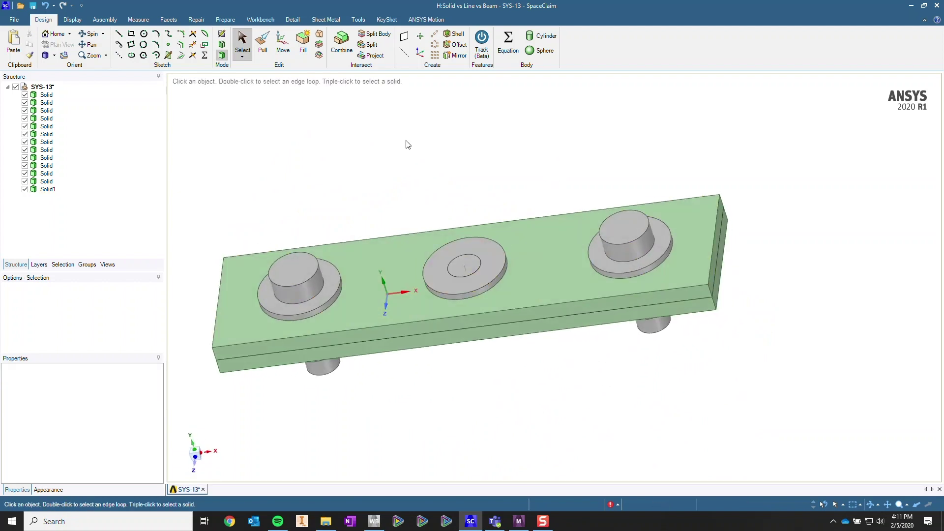
click(225, 20)
click(386, 44)
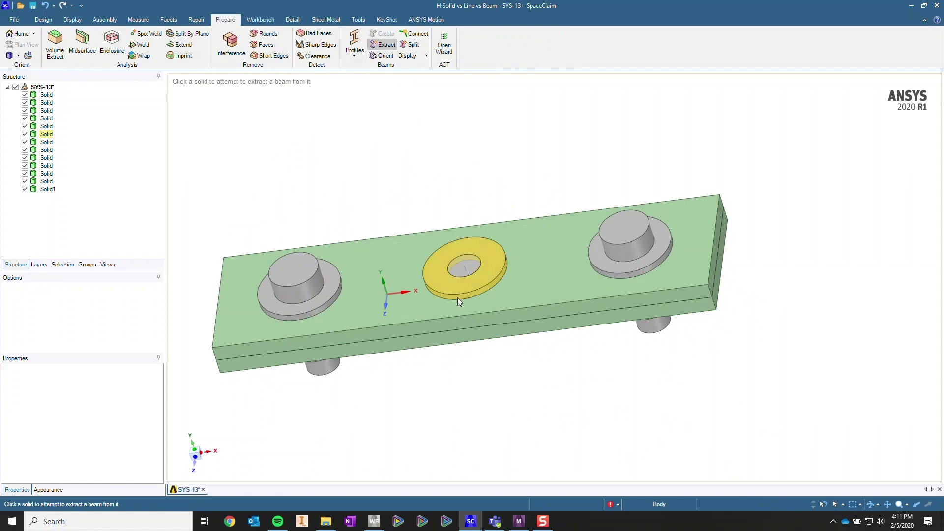
click(471, 273)
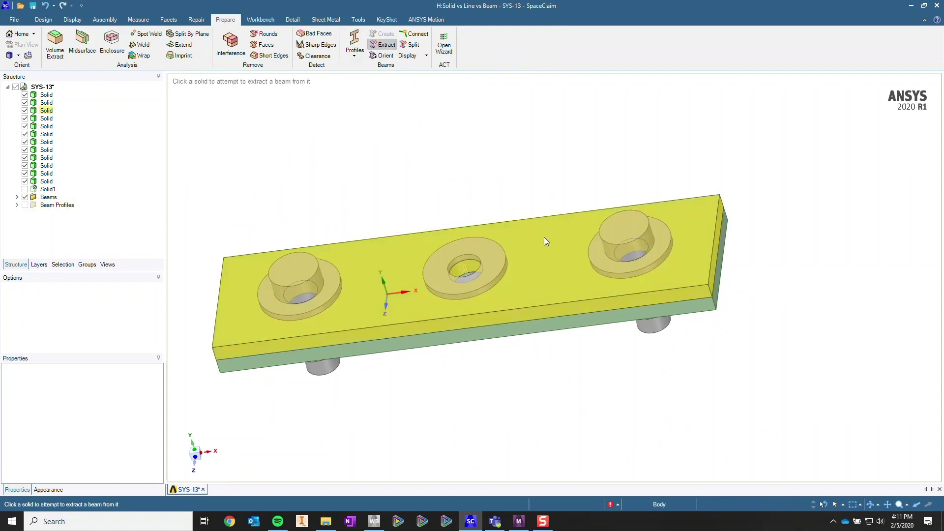
- Inspect the extracted line beam inside the middle hole and leave the Extract tool
middle_drag(544, 237, 580, 295)
scroll(479, 293, up, 3)
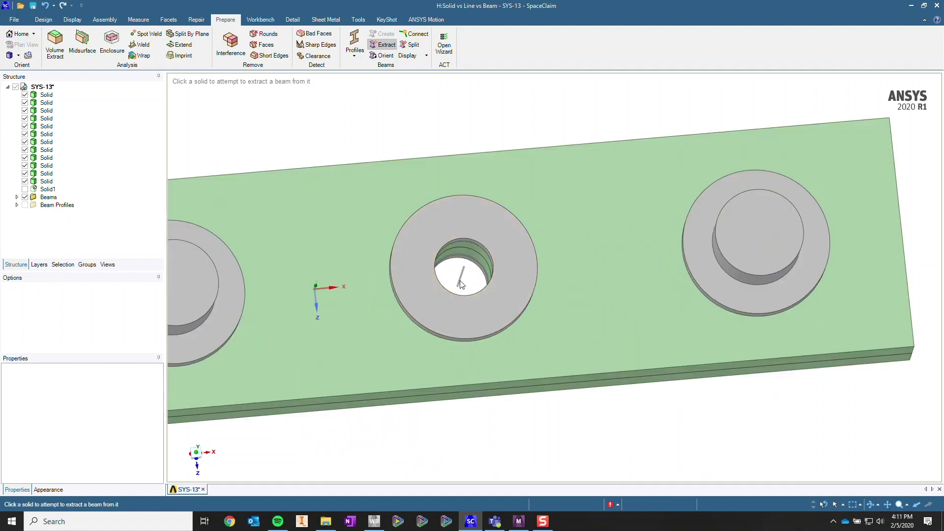
key(h)
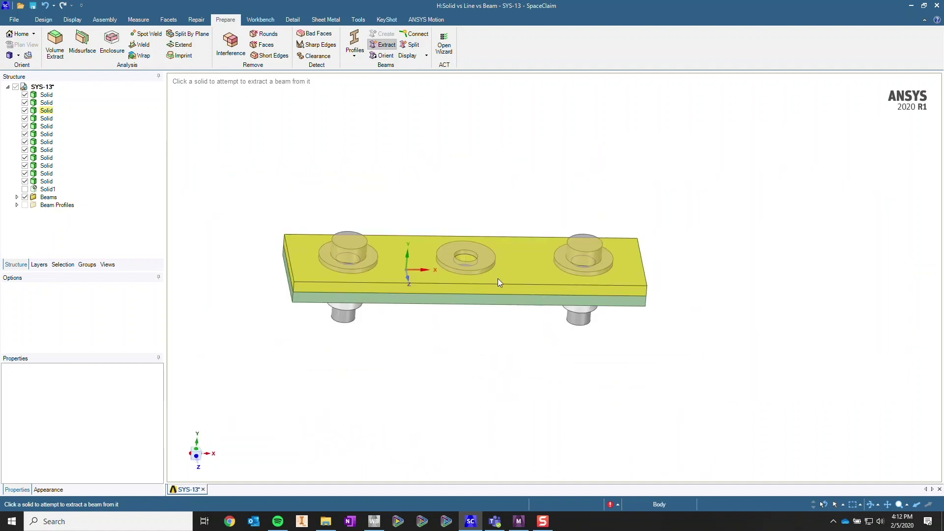
key(Escape)
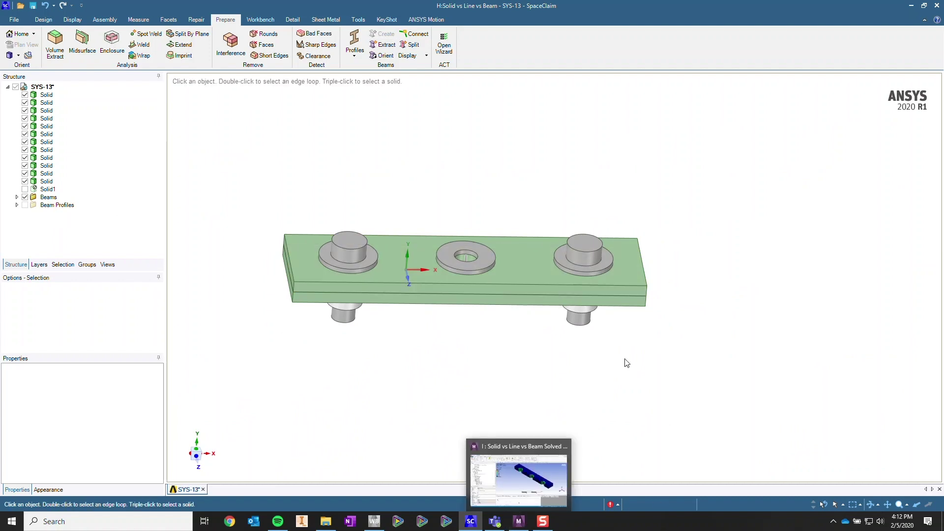
- Delete the bolt body and its nut at the +X end of the plates, keeping both washers
click(599, 258)
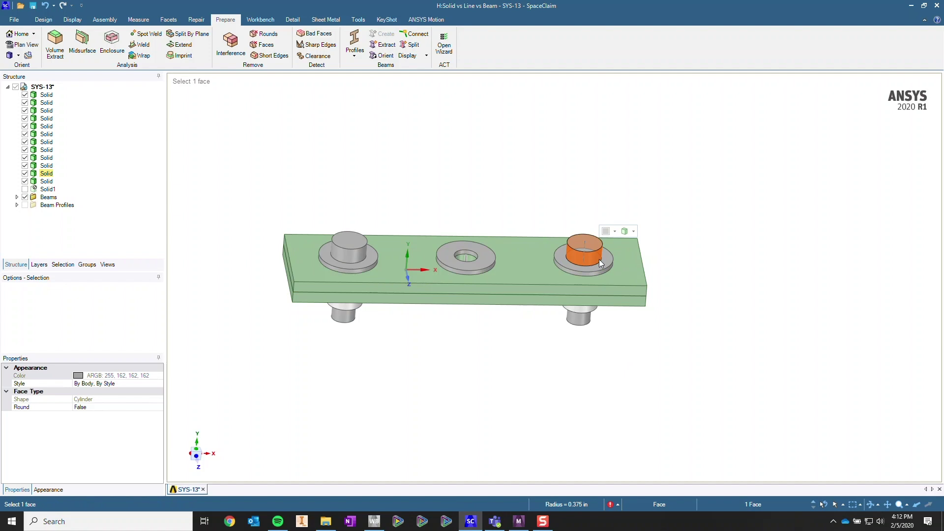
triple_click(587, 246)
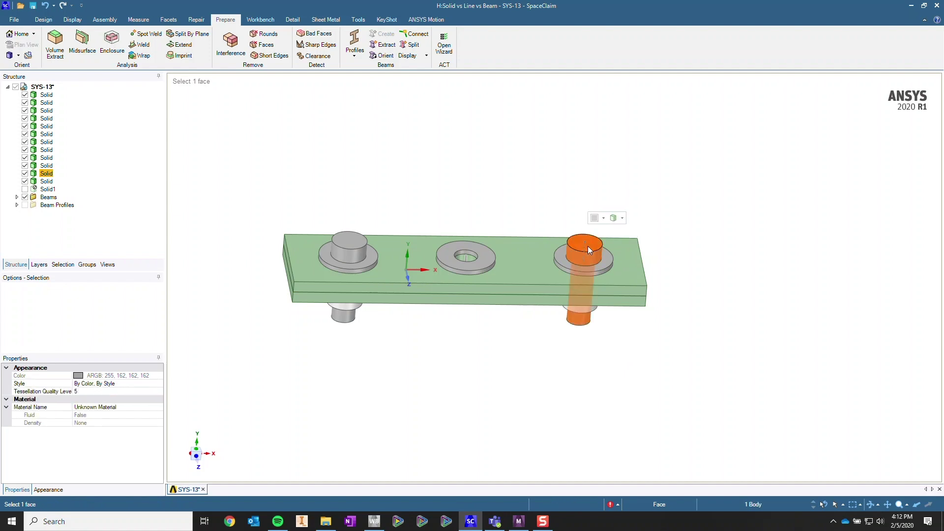
key(Delete)
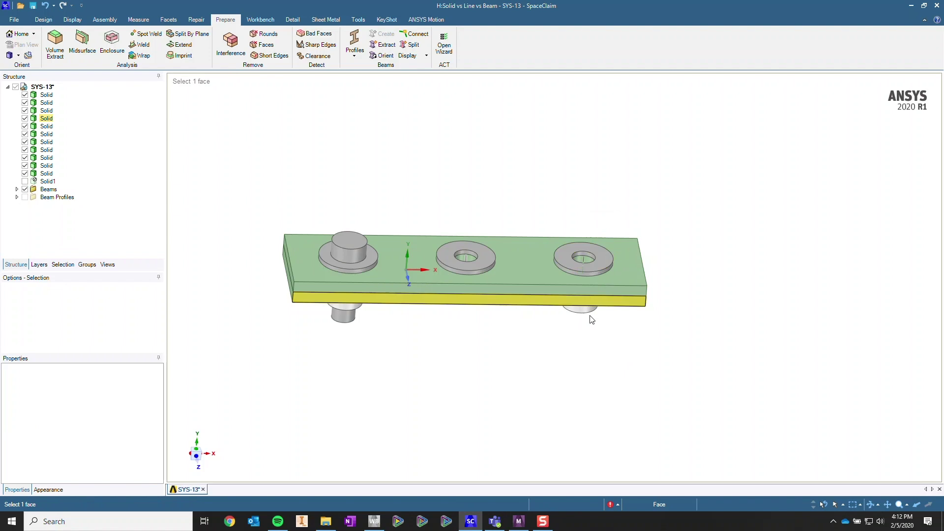
middle_drag(591, 320, 590, 255)
triple_click(583, 300)
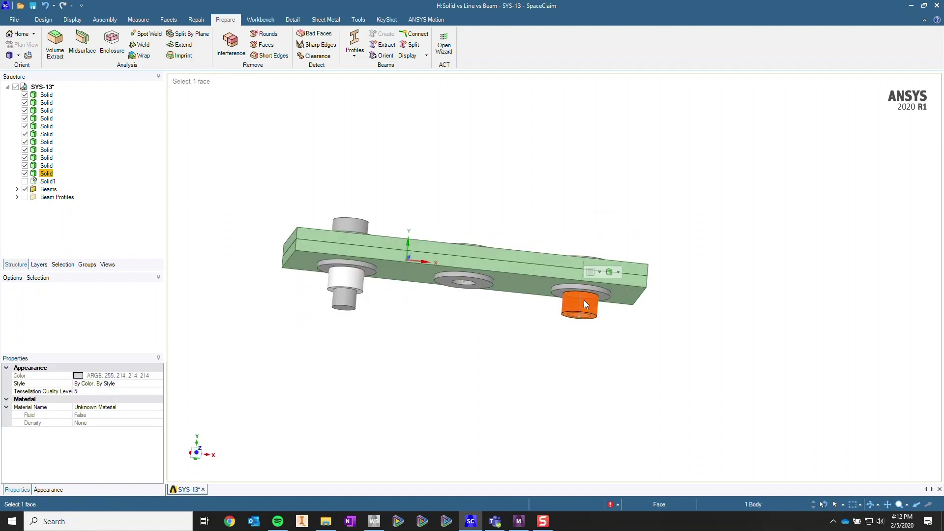
key(Delete)
key(h)
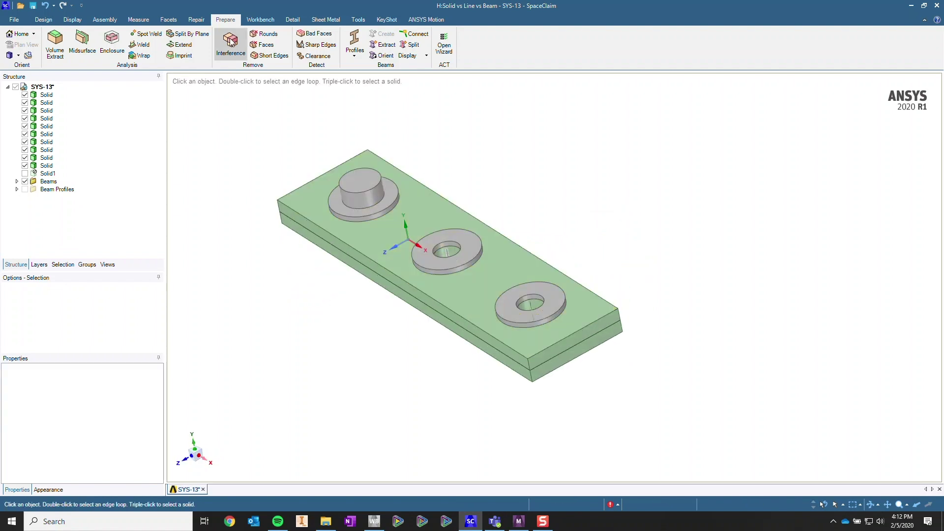
click(9, 55)
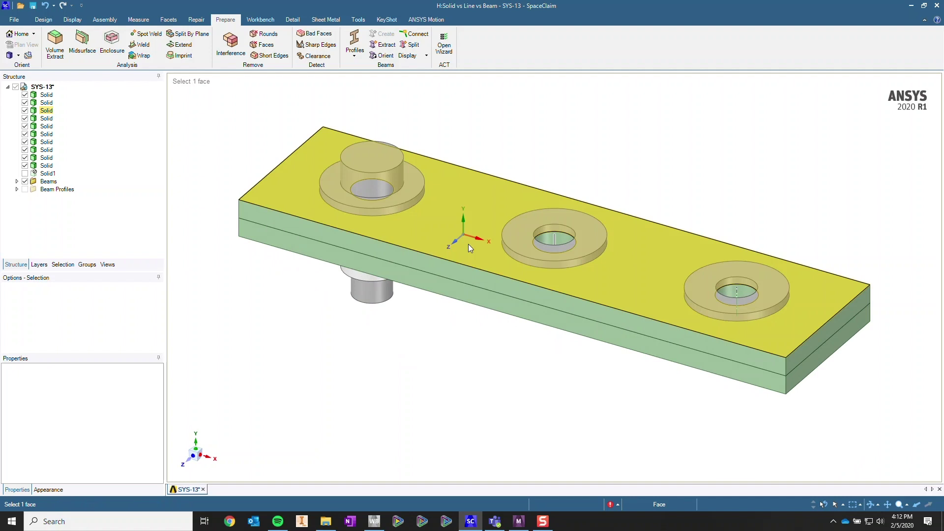
key(Escape)
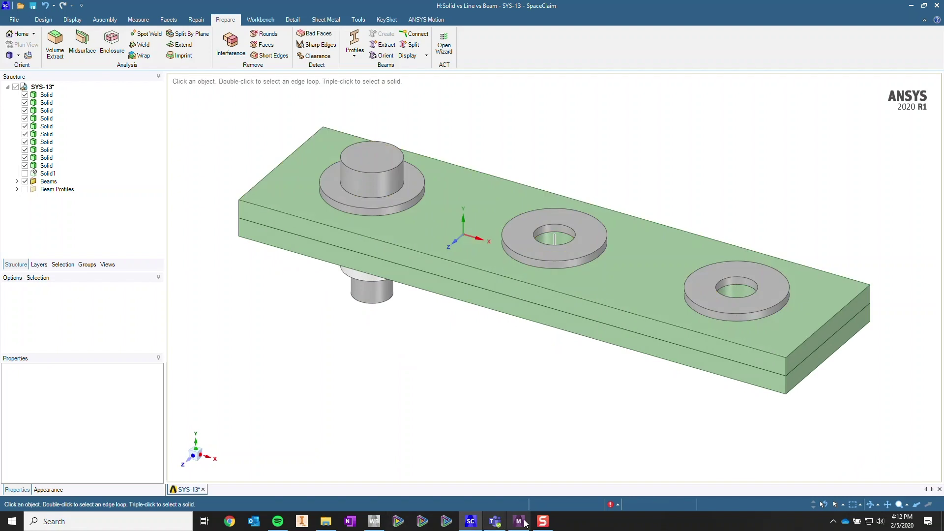
- Switch to the solved model in ANSYS Mechanical, display its geometry and turn off Section Plane 1
mouse_move(518, 521)
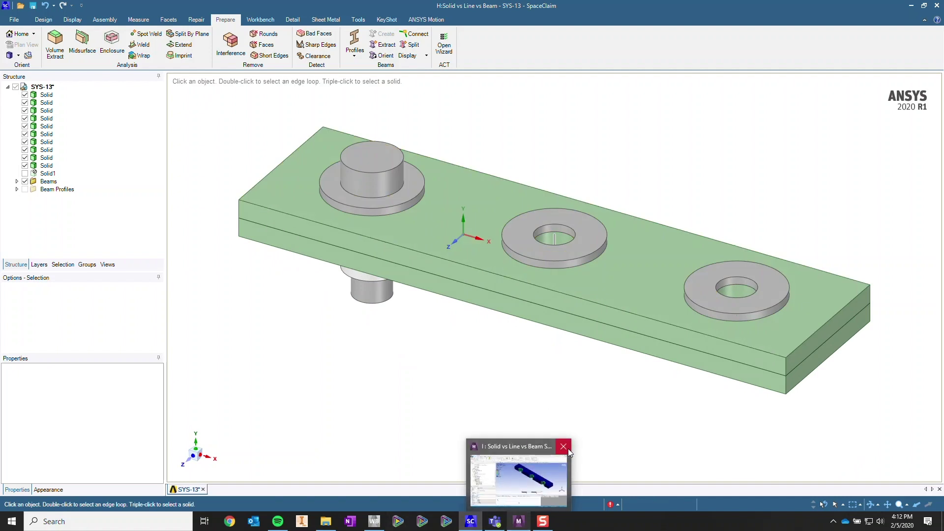
click(550, 472)
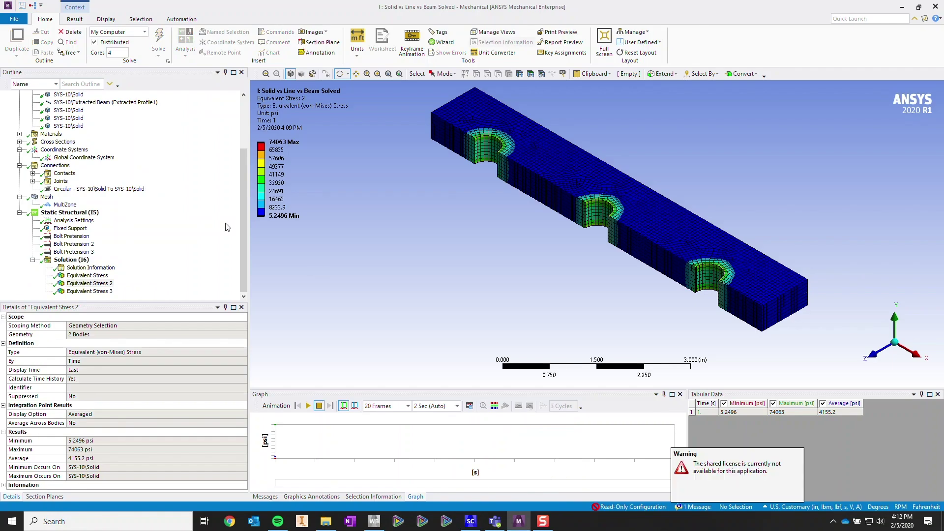
scroll(227, 228, up, 3)
click(51, 111)
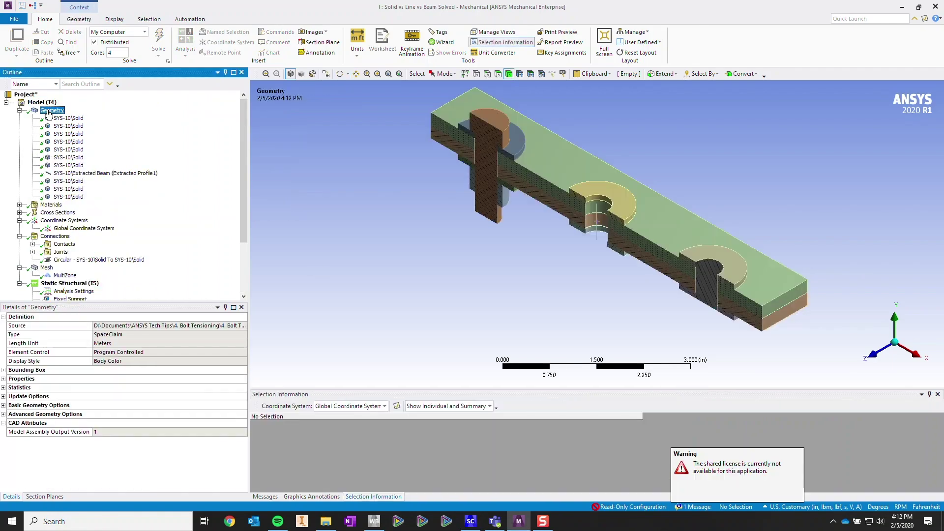
click(54, 104)
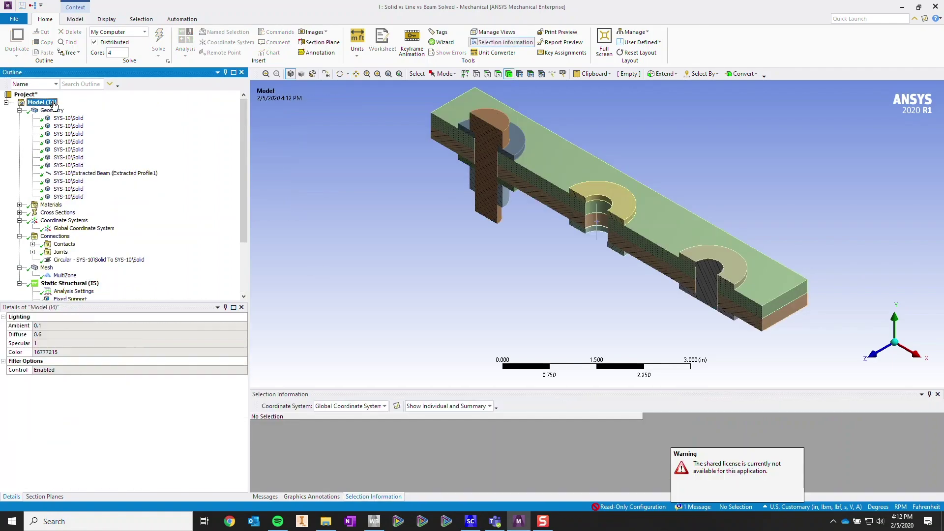
click(44, 496)
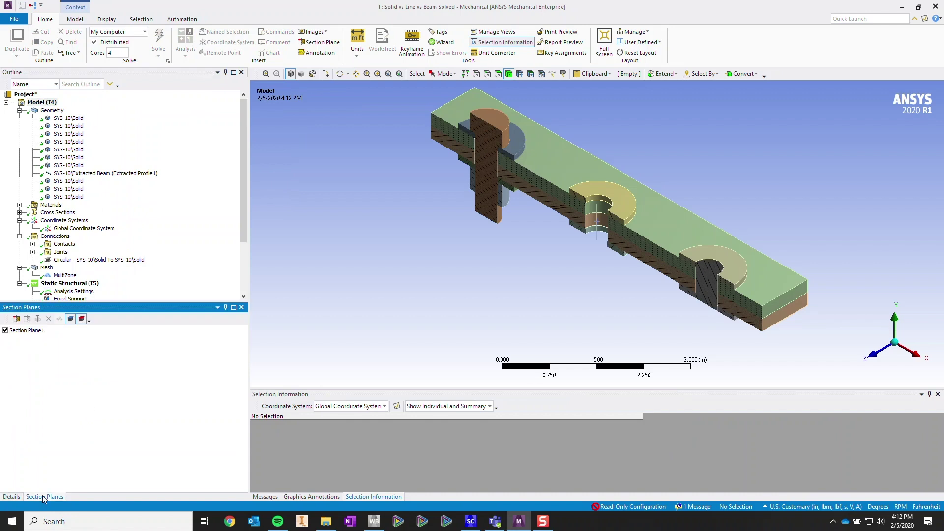
click(5, 330)
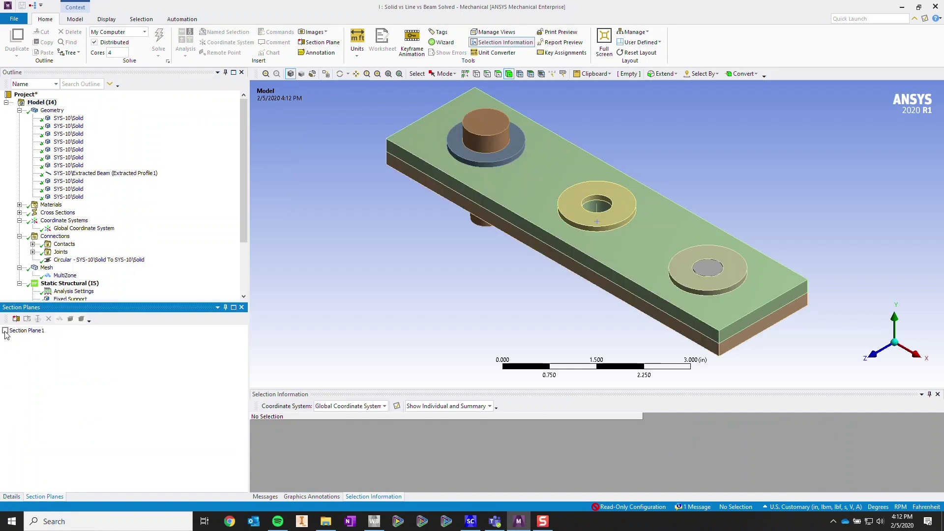
- Delete the two fixed joints on the extracted beam and the circular beam connection
click(32, 252)
click(74, 260)
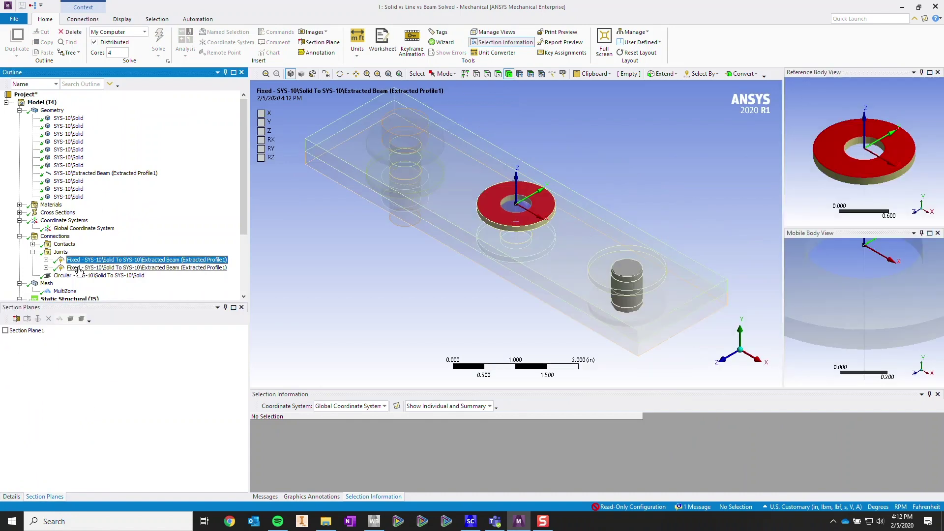
ctrl+click(76, 268)
ctrl+click(69, 275)
right_click(78, 275)
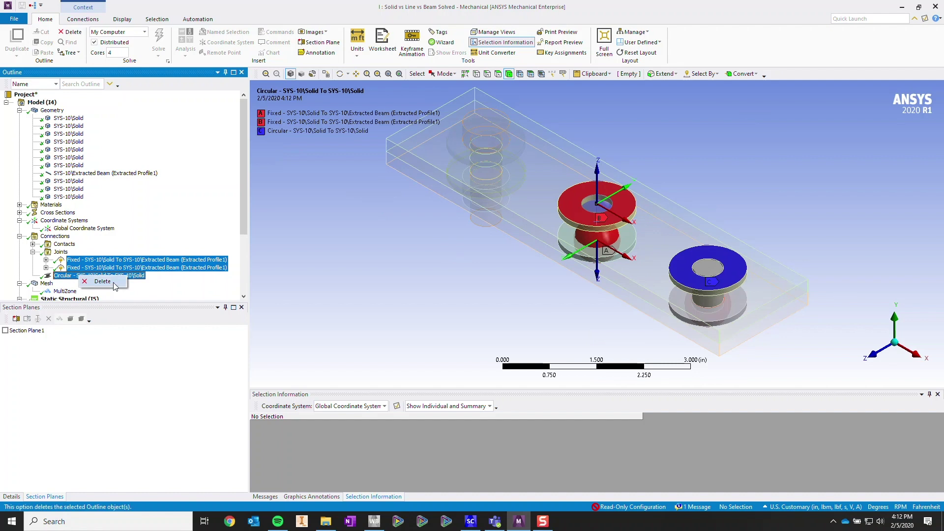
click(103, 281)
click(475, 294)
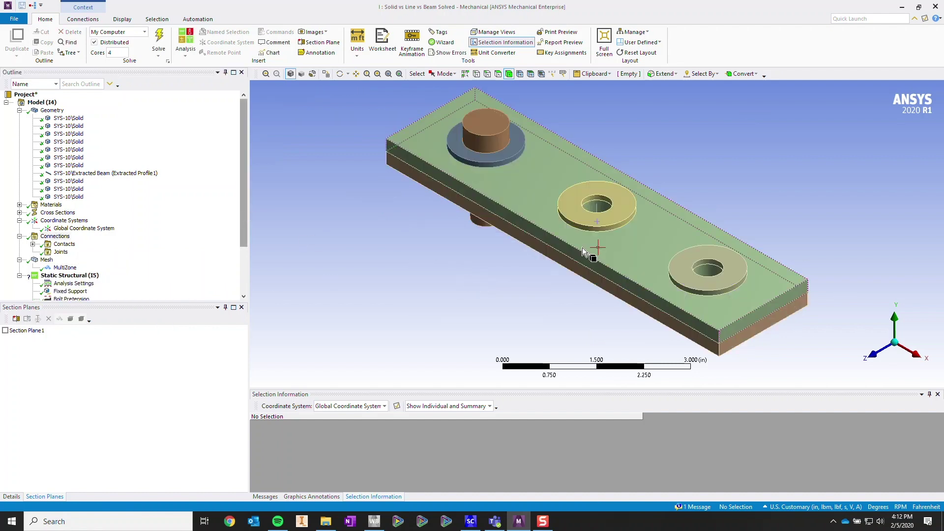
- Insert a new joint in the Joints group and show its details
ctrl+middle_drag(748, 211, 650, 202)
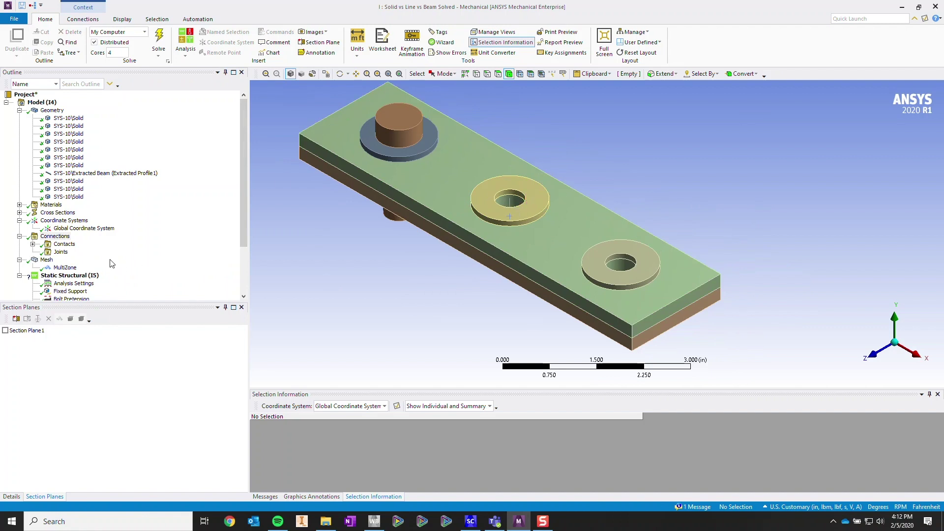
click(60, 252)
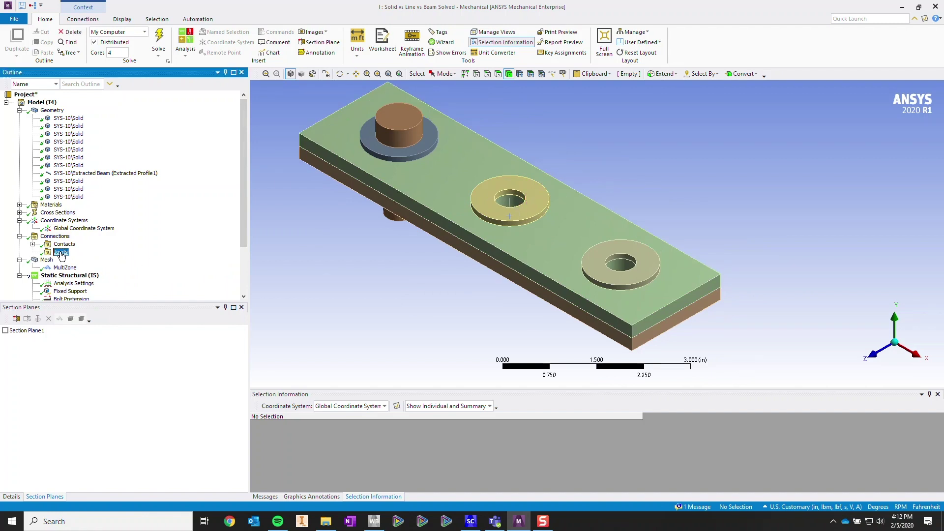
right_click(62, 255)
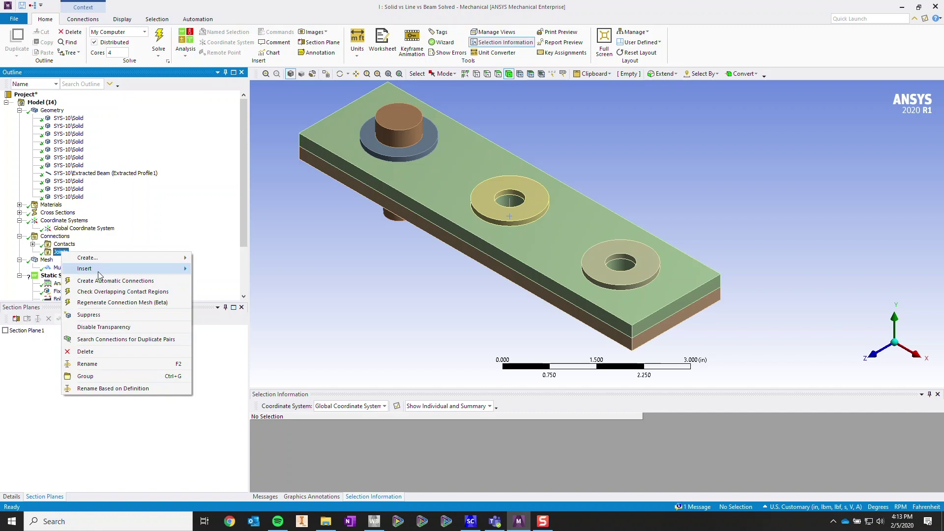
mouse_move(98, 269)
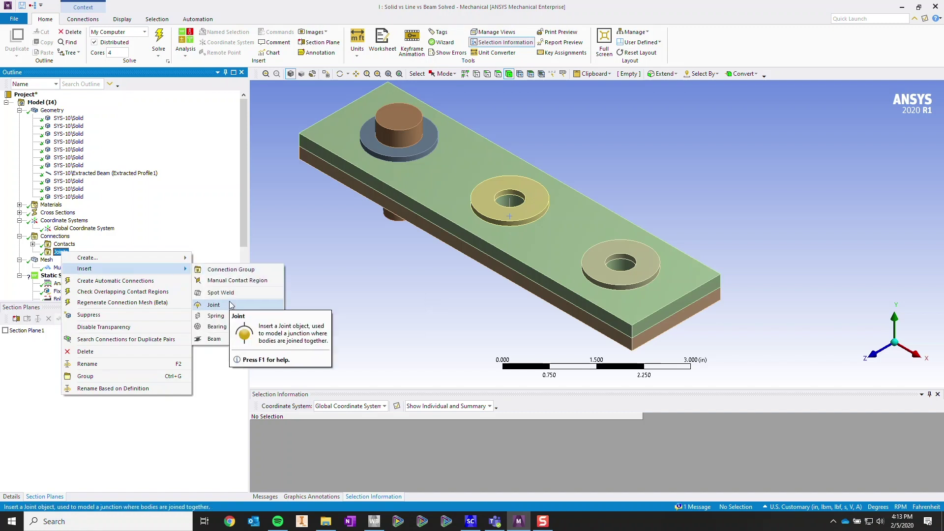
click(232, 305)
click(11, 497)
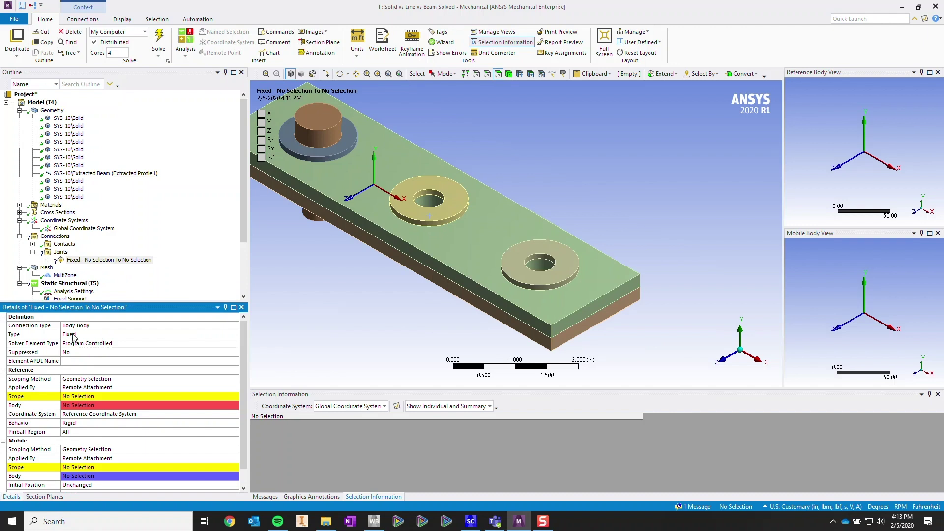
- Scope the fixed joint's reference side to the upper end vertex of the extracted beam
click(77, 397)
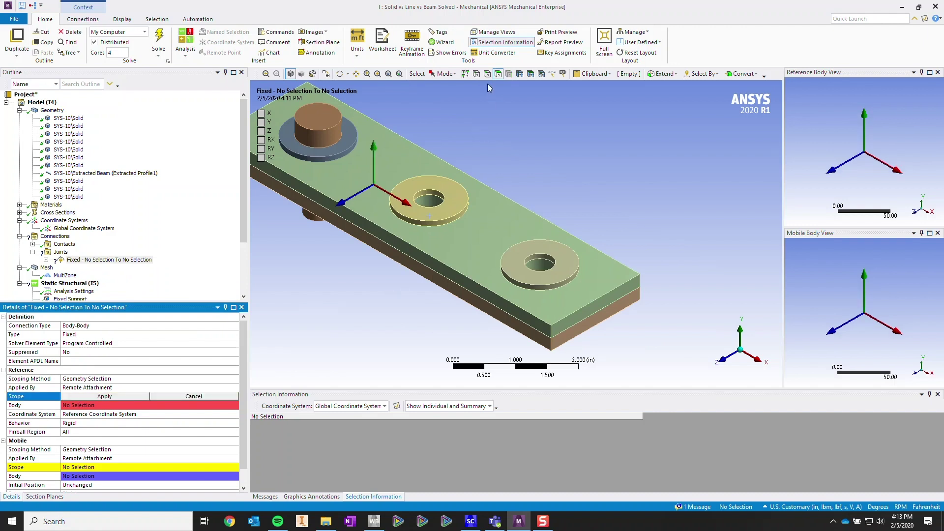
click(476, 74)
click(429, 198)
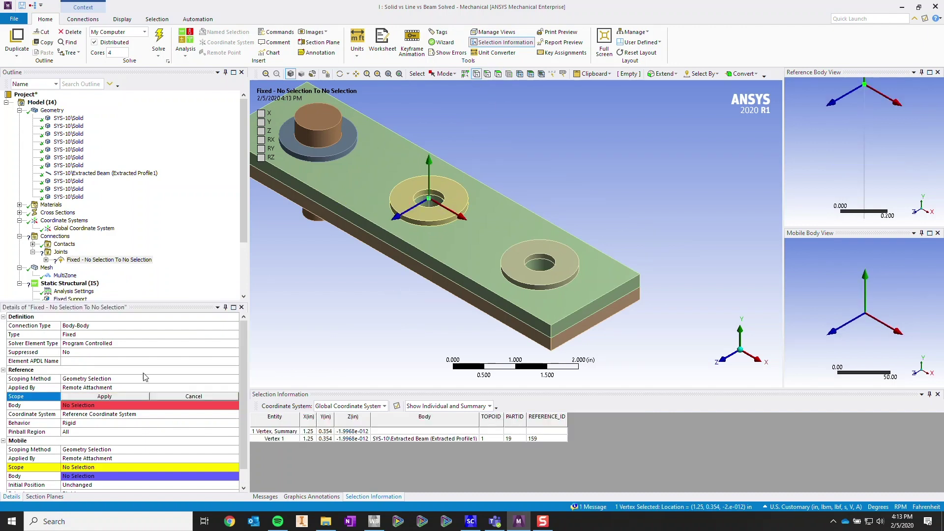
click(112, 397)
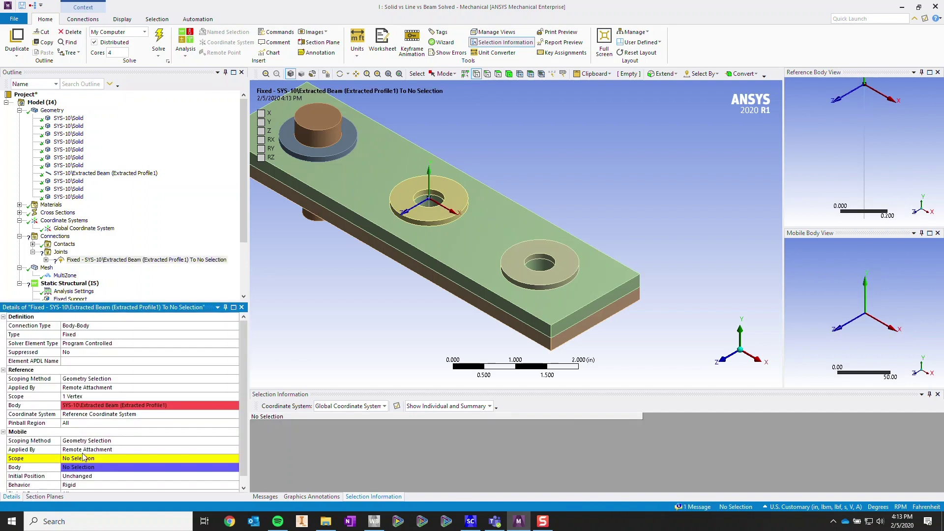
- Scope the joint's mobile side to the top face of the middle bolt's upper washer
click(82, 460)
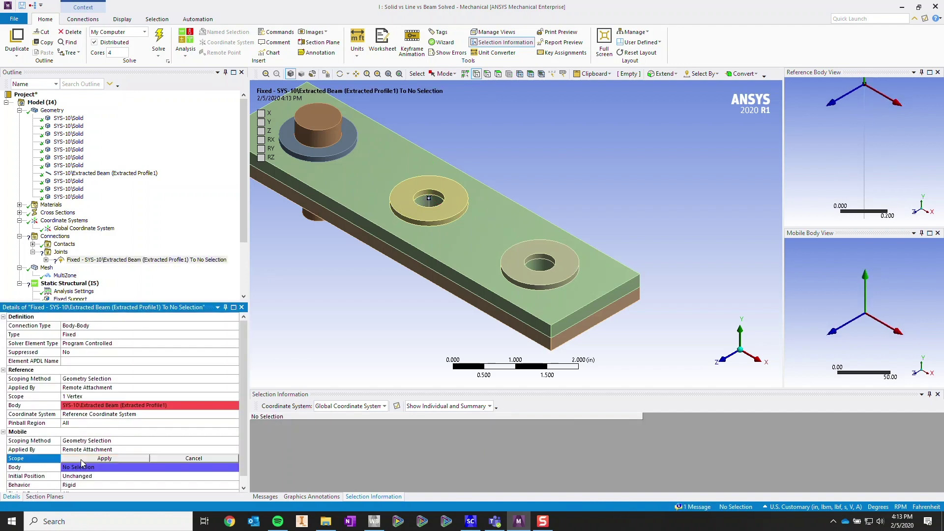
click(498, 74)
click(455, 189)
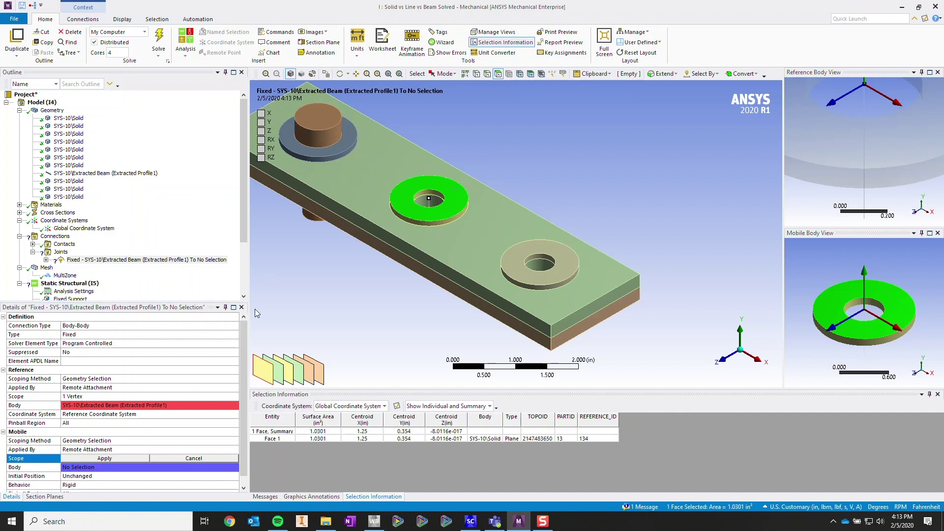
click(128, 459)
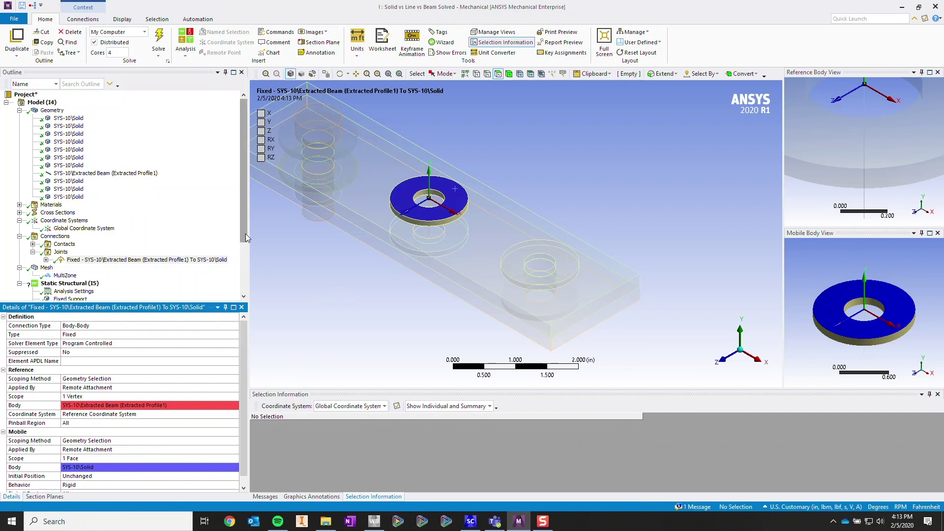
- Set the behavior of the joint's mobile side to Deformable
drag(246, 234, 246, 280)
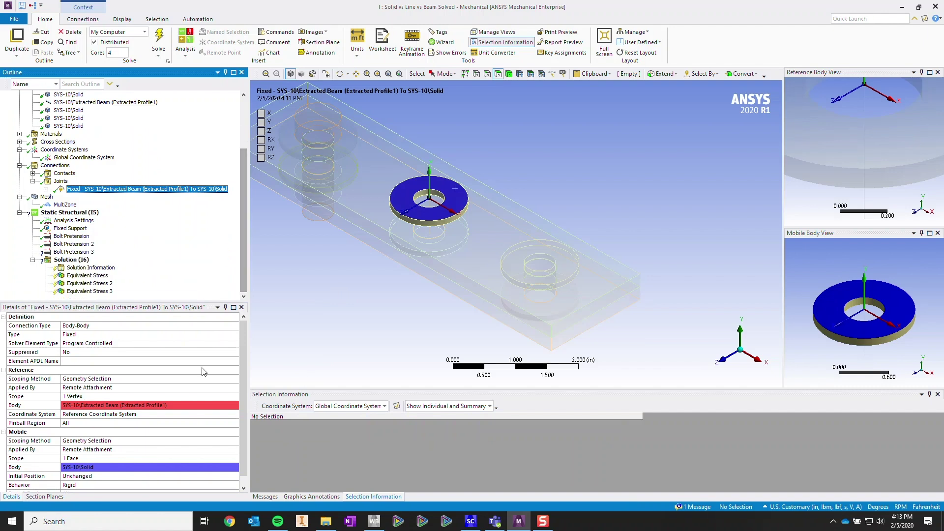
scroll(198, 382, down, 1)
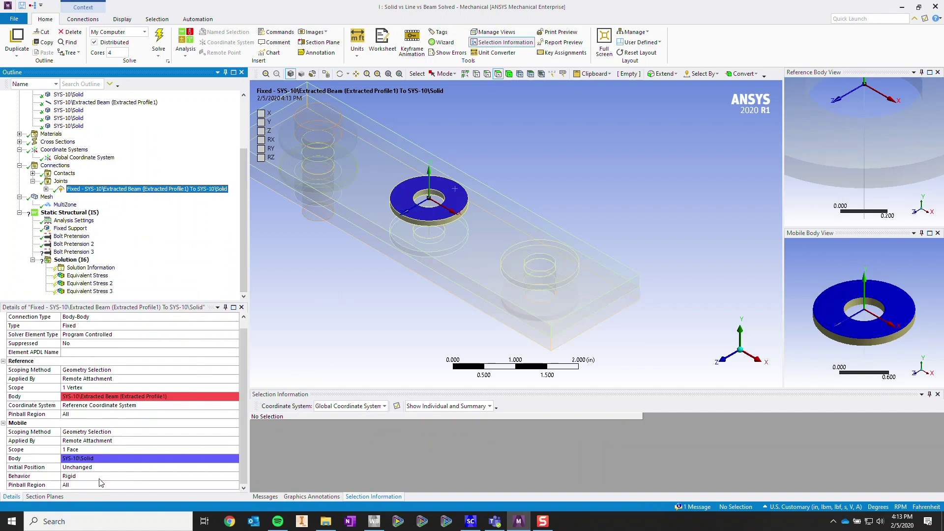
click(148, 476)
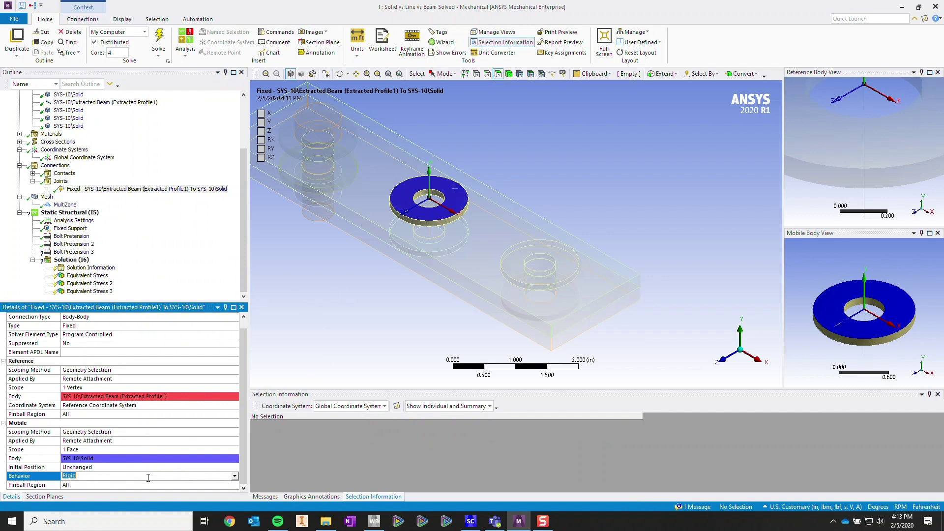
click(235, 476)
click(166, 490)
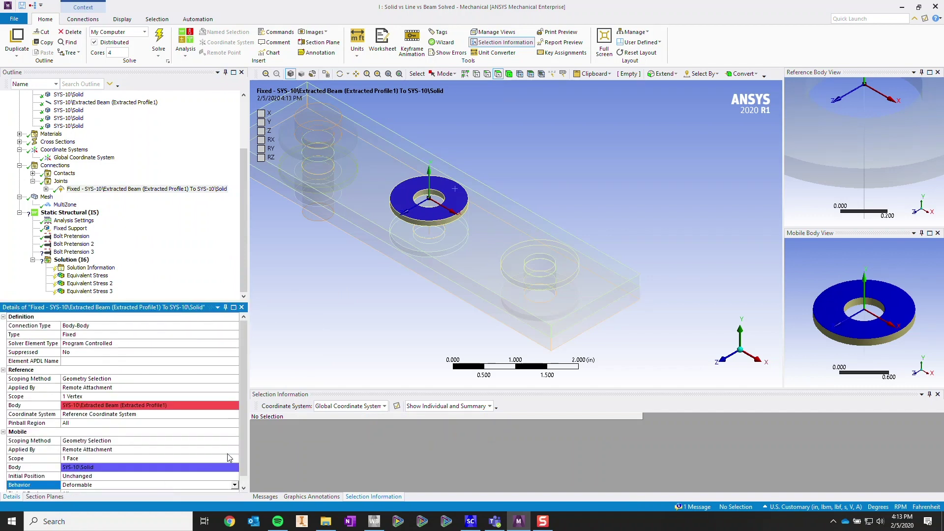
scroll(244, 441, down, 1)
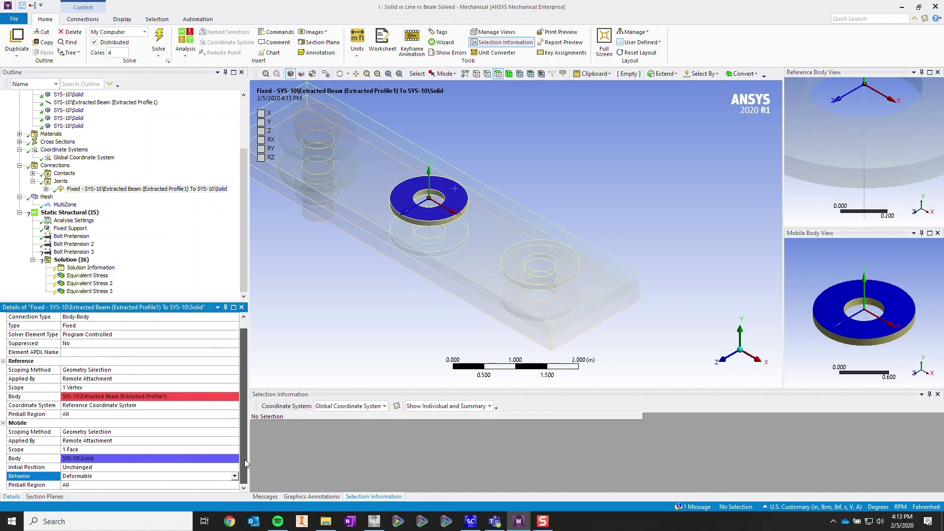
- Check the radius of the solid bolt head's top edge and set the joint's mobile pinball region to 0.375 in
click(132, 484)
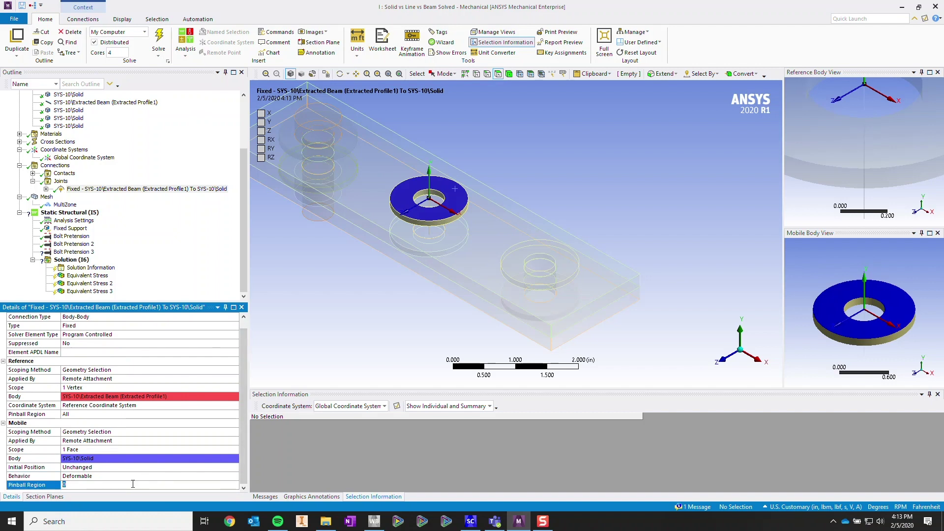
click(368, 311)
click(327, 130)
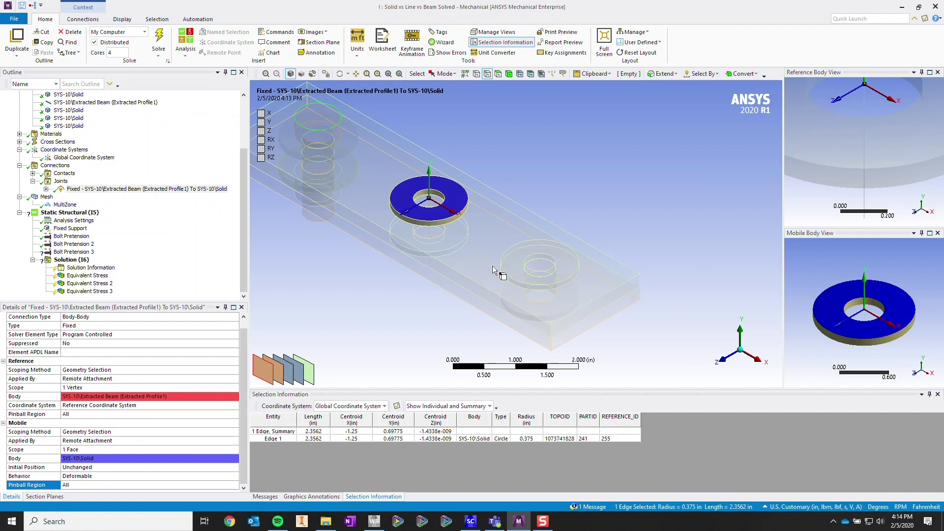
click(86, 485)
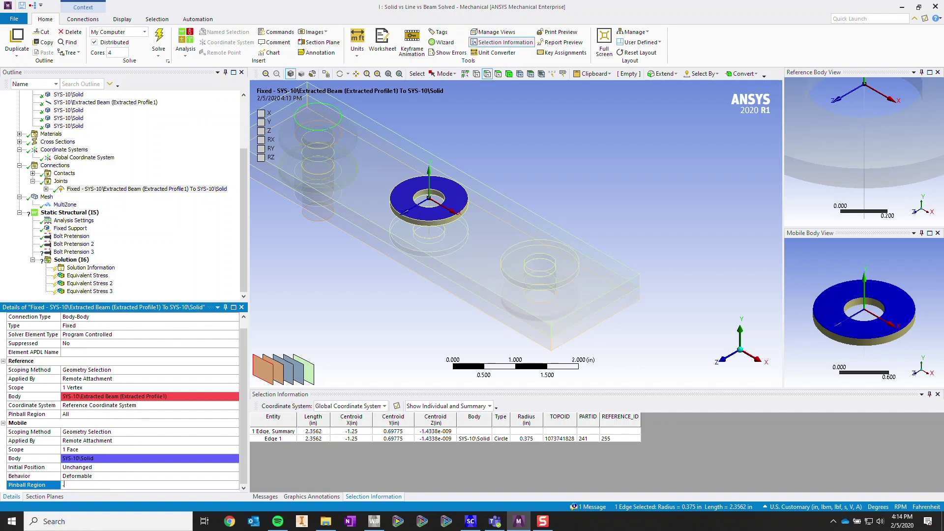
key(Return)
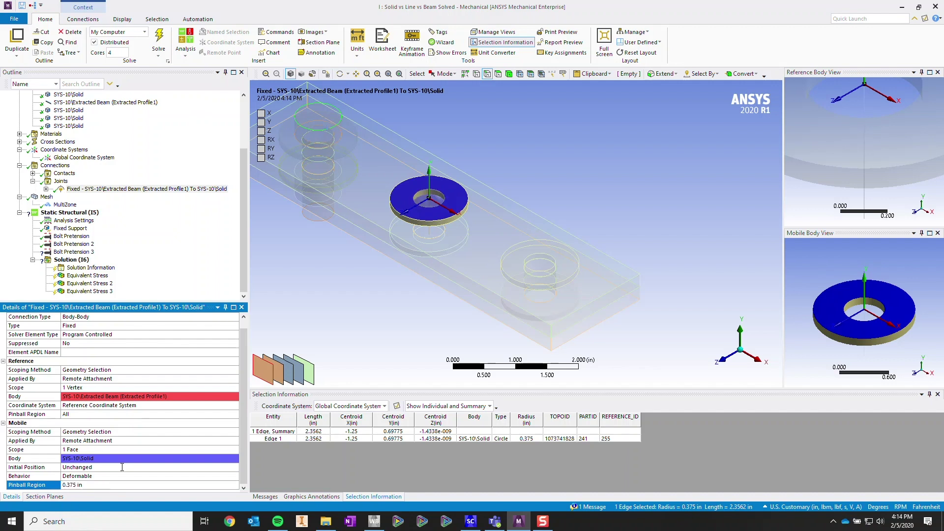
click(721, 365)
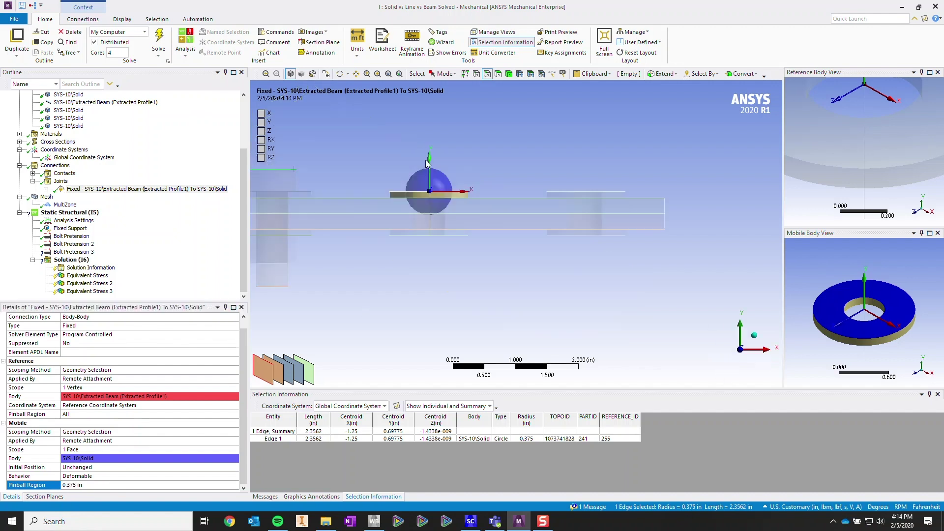
click(754, 335)
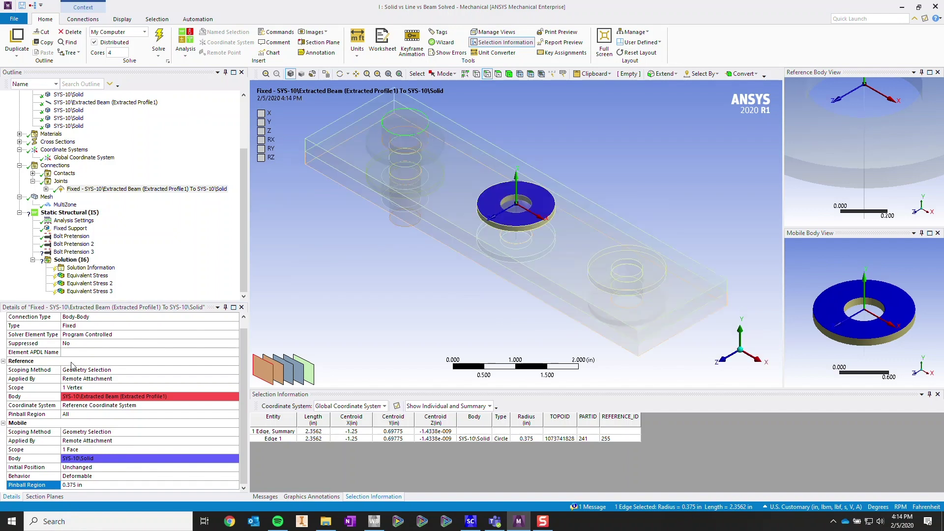
right_click(59, 182)
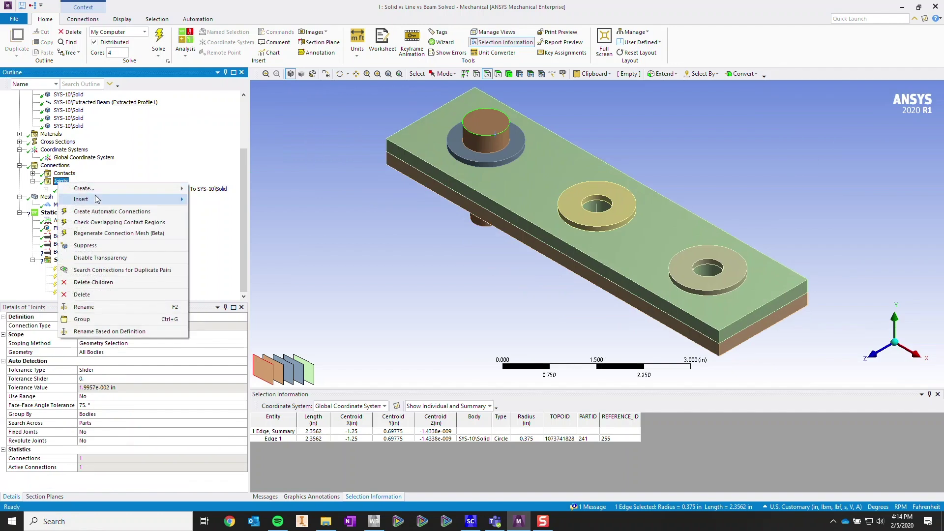
mouse_move(84, 199)
click(210, 223)
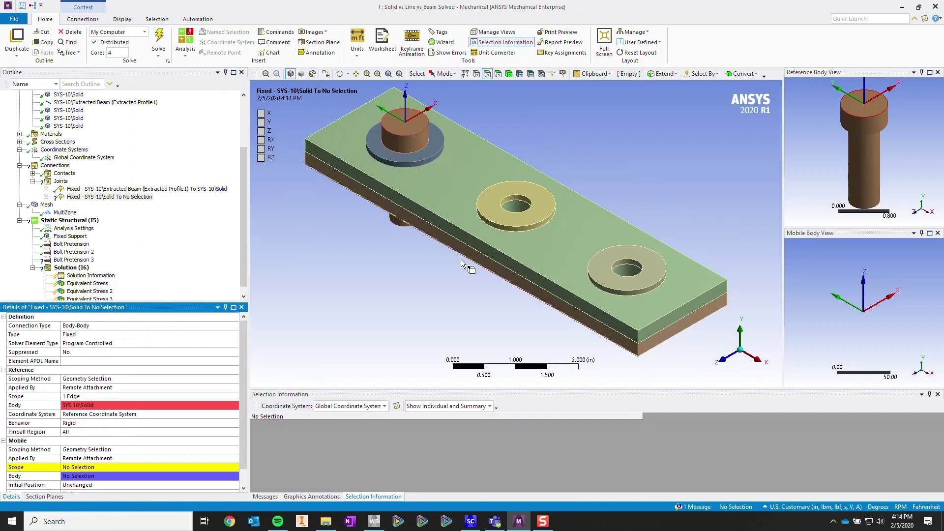
middle_drag(461, 259, 487, 246)
right_click(123, 198)
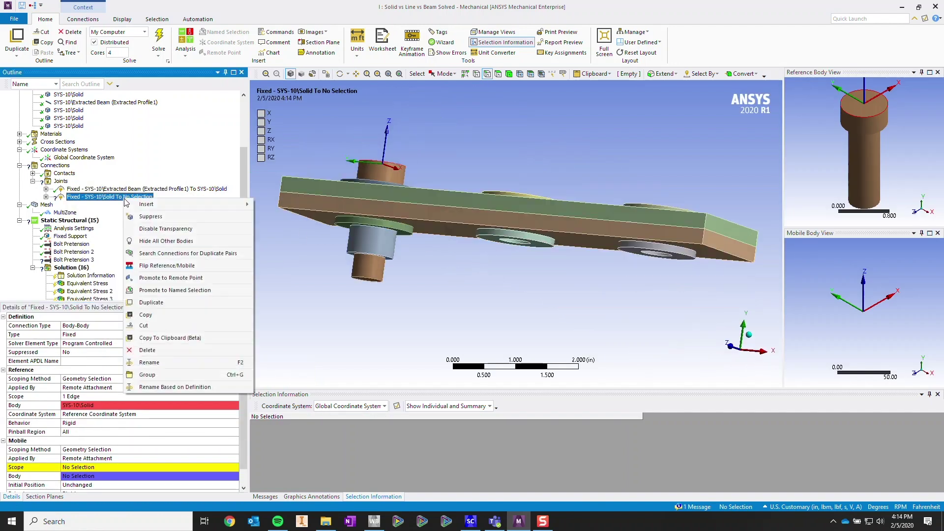
click(180, 351)
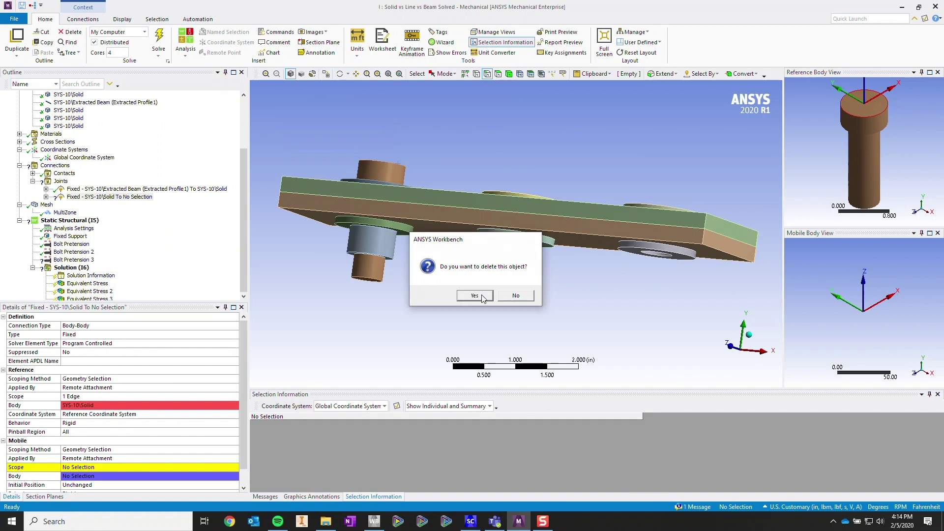
click(474, 296)
- Insert a second fixed joint and scope its reference side to the lower end vertex of the extracted beam
middle_drag(607, 259, 547, 251)
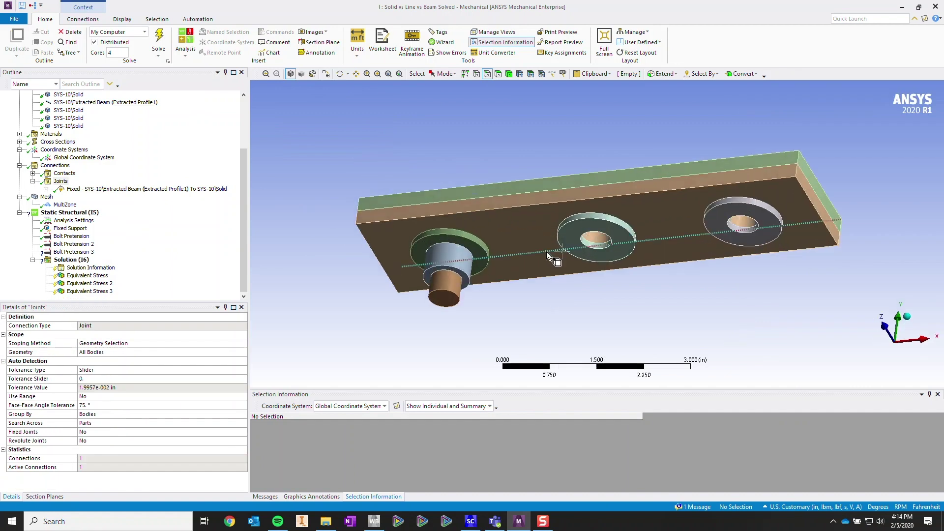
right_click(55, 182)
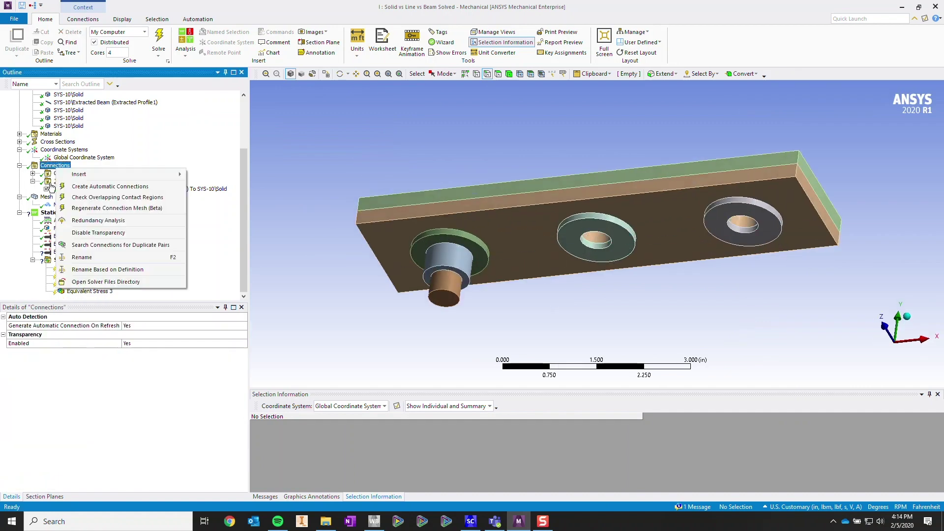
mouse_move(83, 200)
click(202, 236)
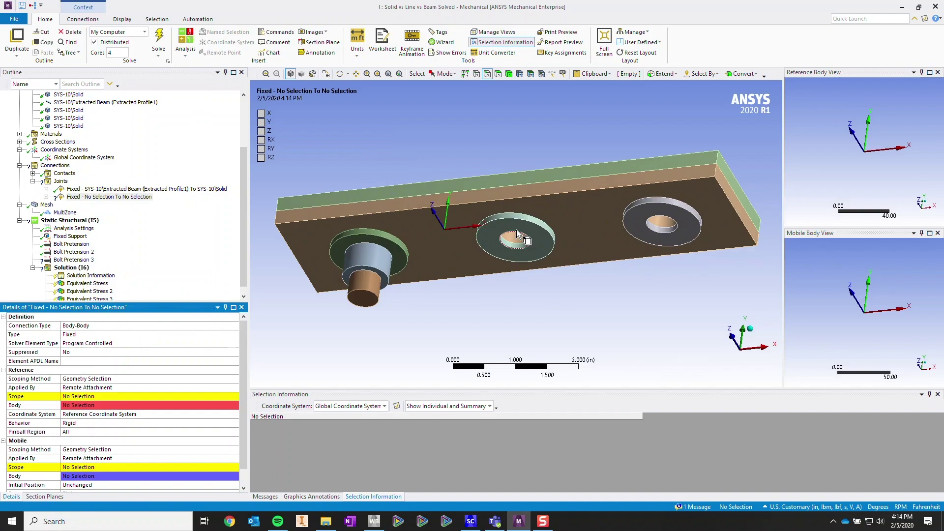
click(477, 74)
click(121, 395)
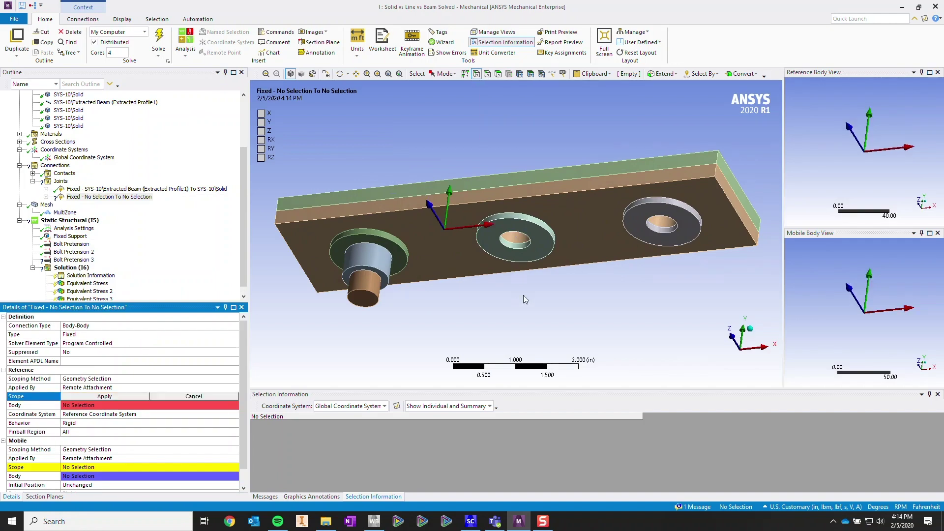
click(515, 240)
click(123, 397)
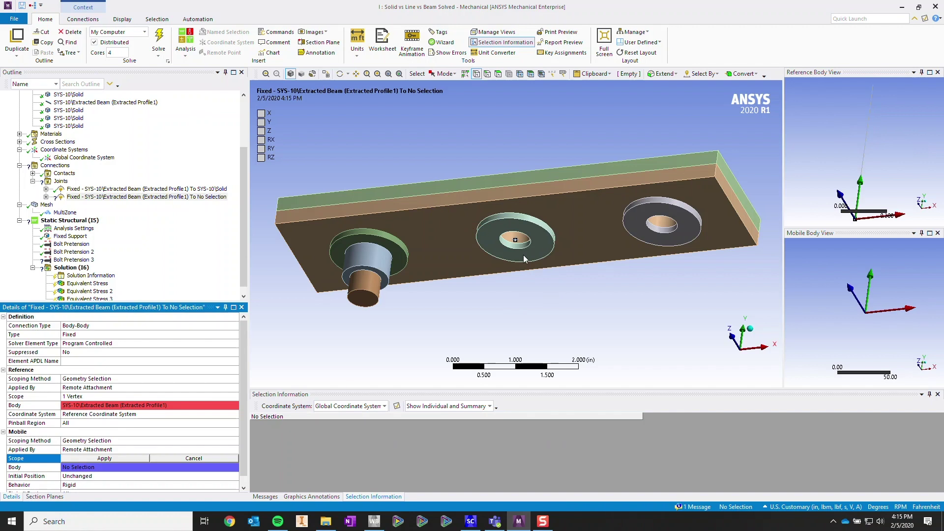
- Scope the second joint's mobile side to the bottom face of the middle bolt's lower washer
key(ctrl+f)
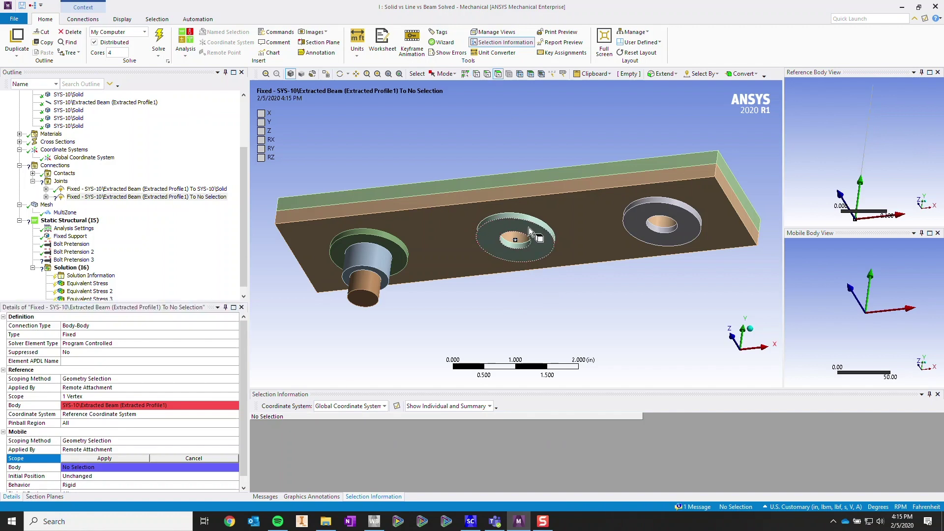
click(529, 228)
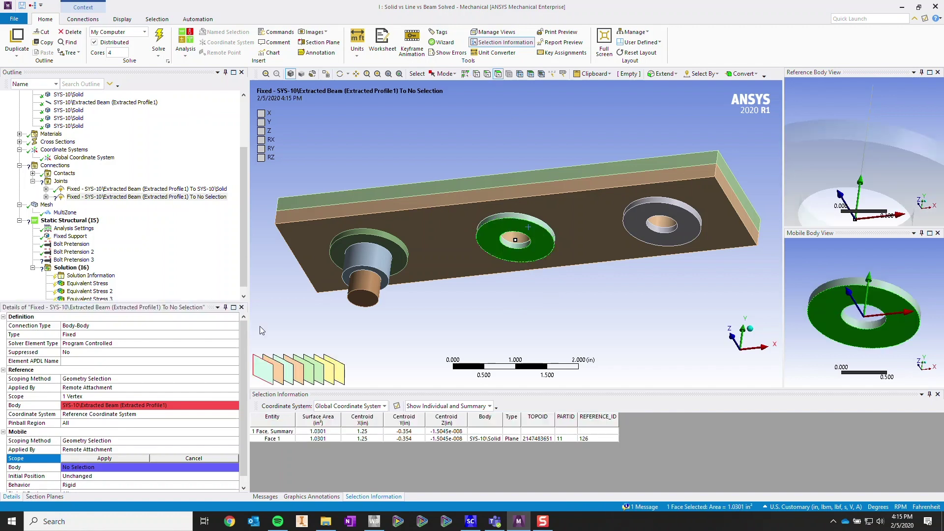
click(105, 461)
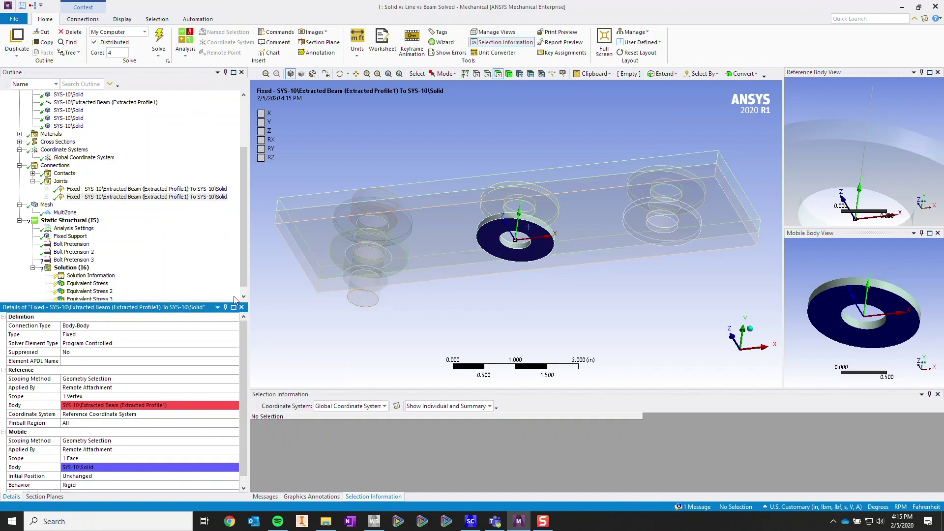
- Give the second joint's mobile side Deformable behavior and a 0.375 in pinball region, and inspect the pinball sphere from the side
scroll(201, 381, down, 1)
click(105, 476)
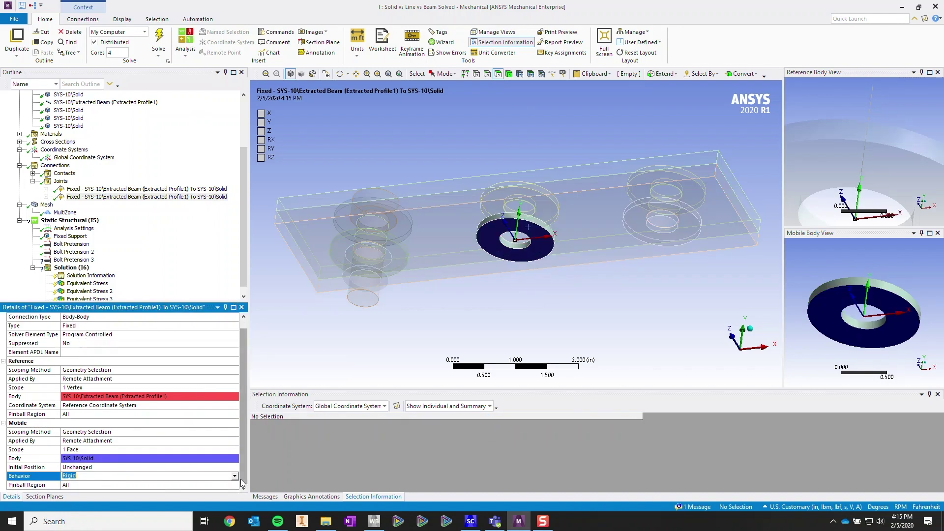
click(234, 476)
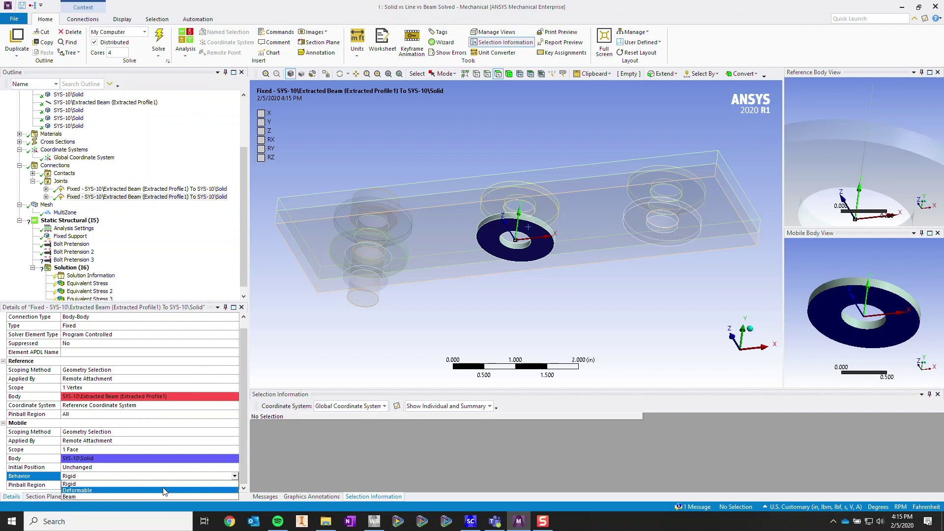
click(164, 490)
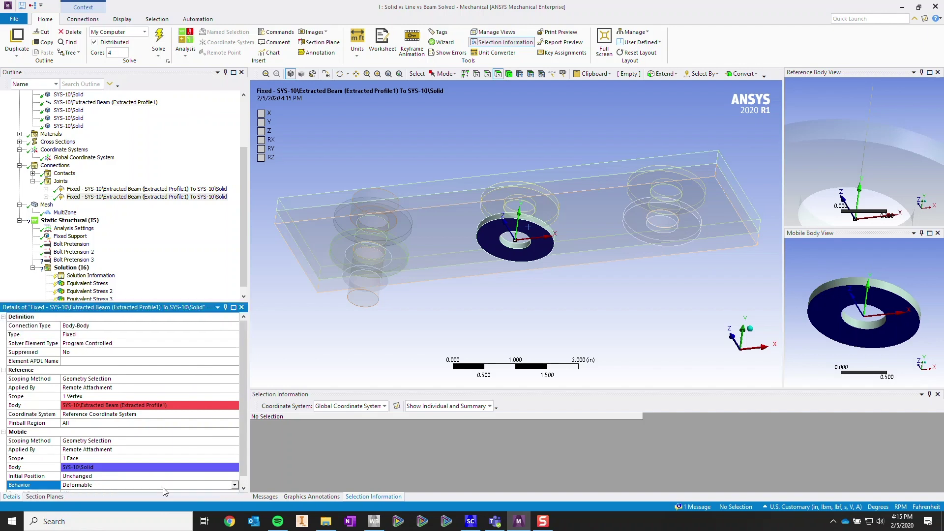
scroll(145, 486, down, 1)
click(137, 485)
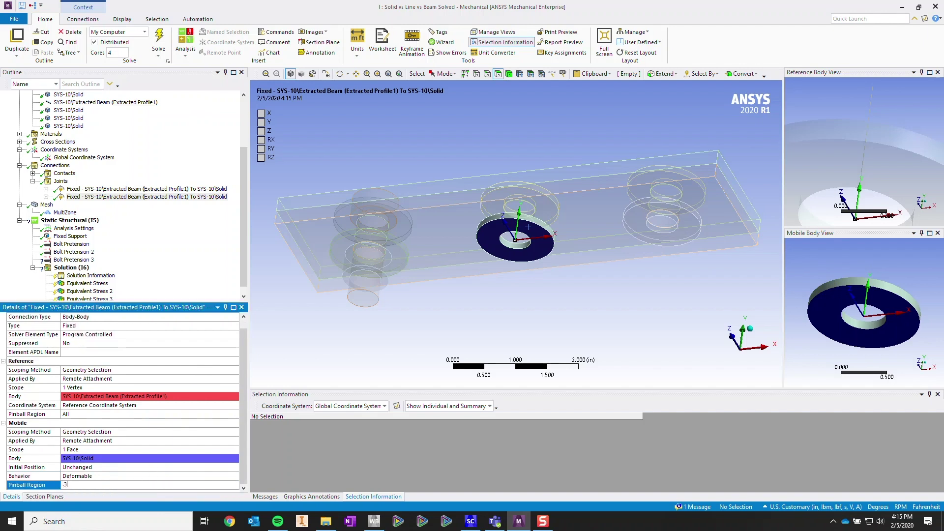
text(.375)
key(Return)
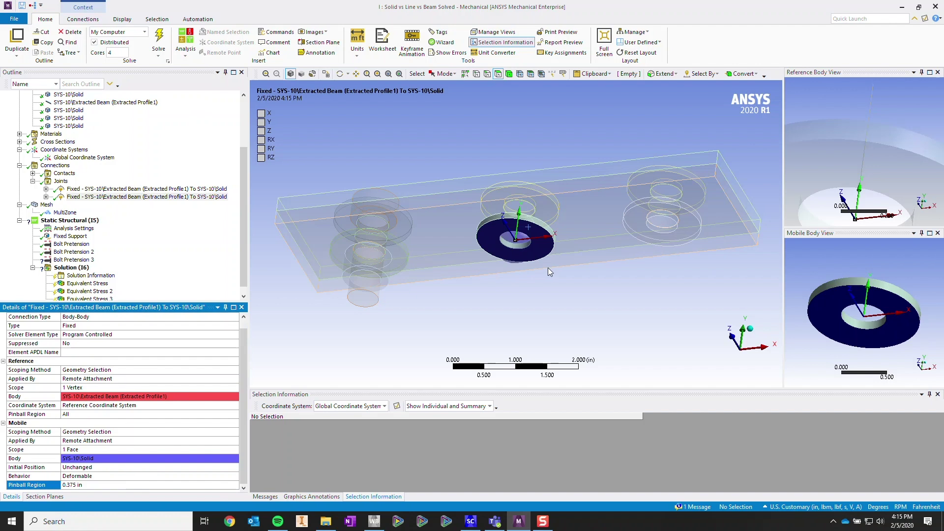
click(731, 343)
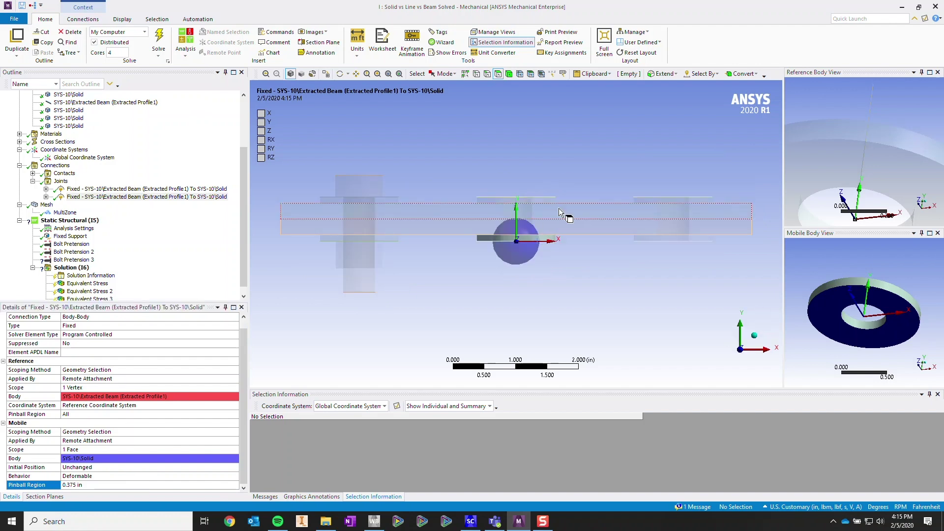
middle_drag(558, 208, 532, 207)
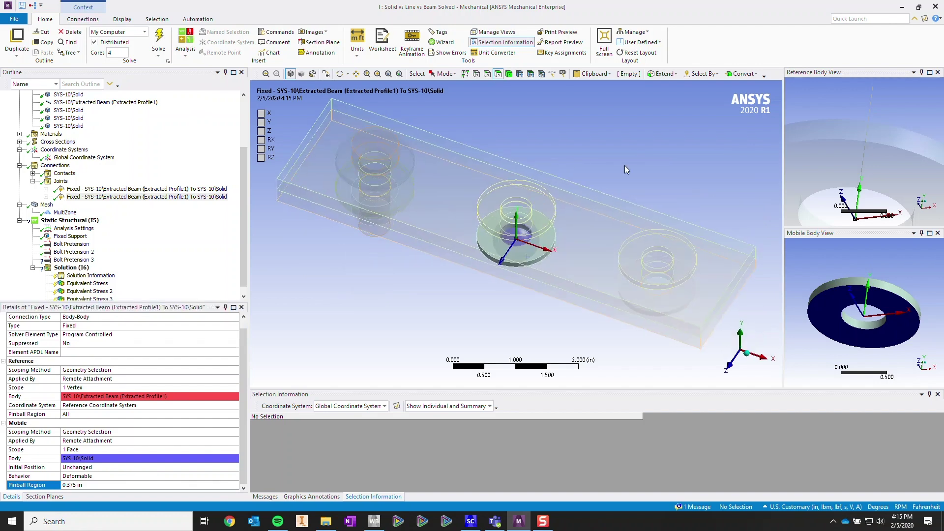
- Collapse the Joints group and review the details of Bolt Pretension 2
scroll(624, 165, down, 1)
scroll(388, 184, down, 1)
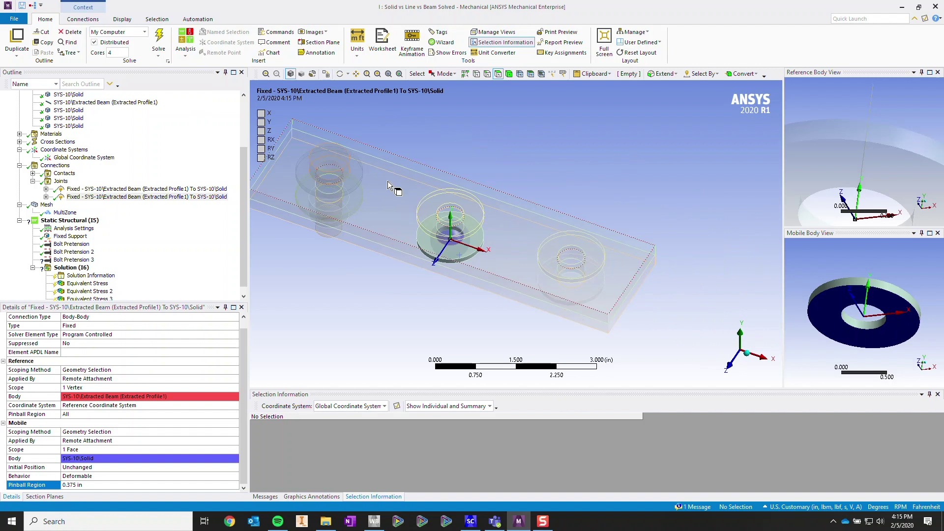
click(32, 181)
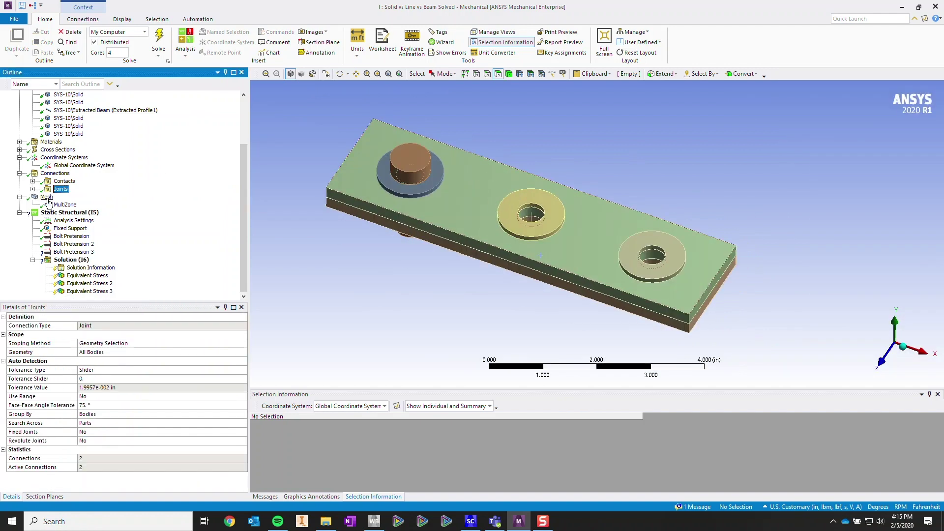
click(68, 244)
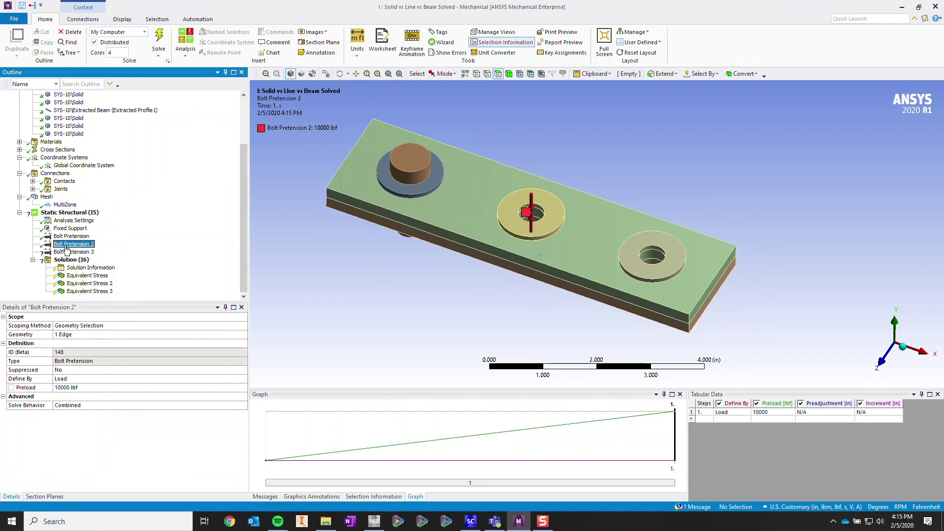
- Insert a beam connection between the upper washer's top face and the lower washer's bottom face at the third bolt location
click(56, 174)
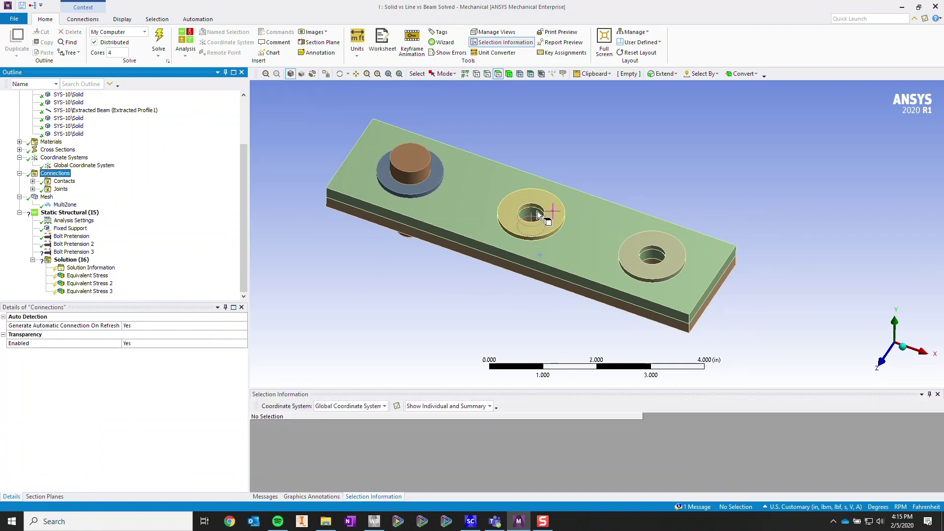
click(658, 237)
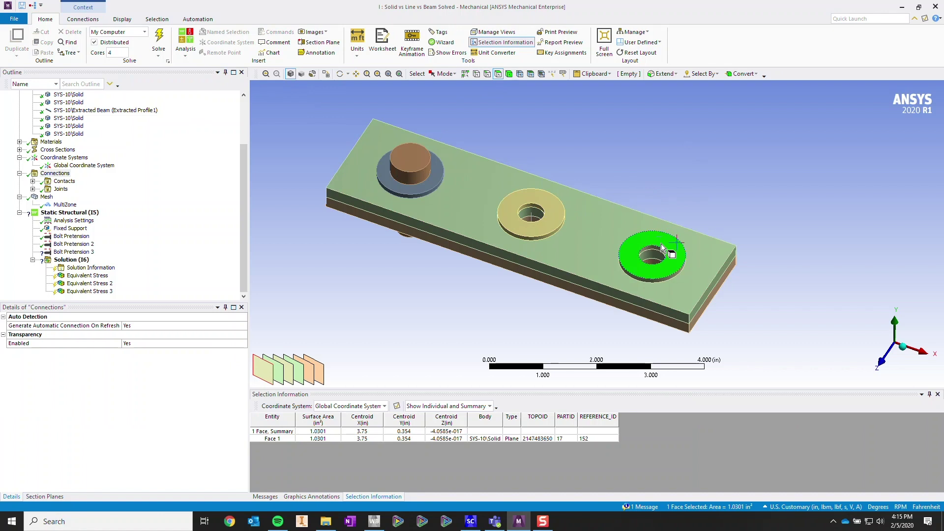
middle_drag(658, 315, 595, 184)
ctrl+click(655, 257)
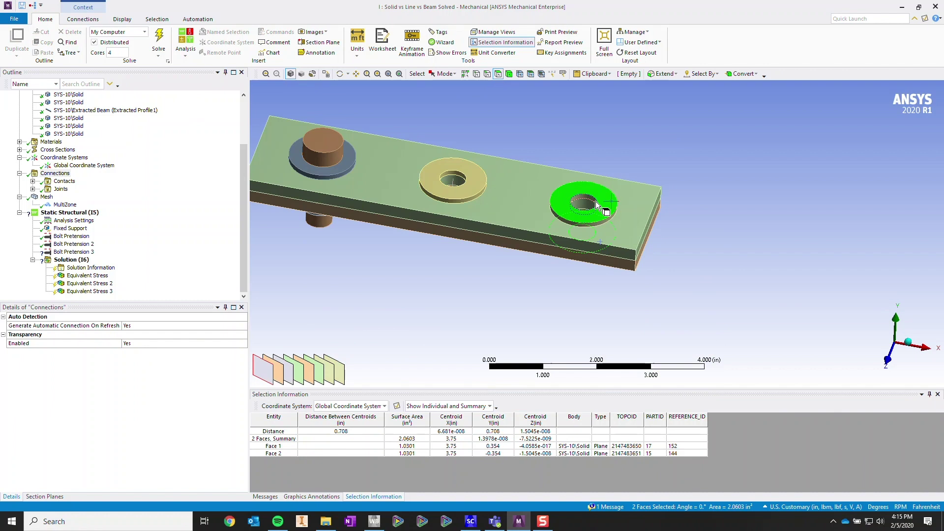
right_click(65, 175)
mouse_move(92, 181)
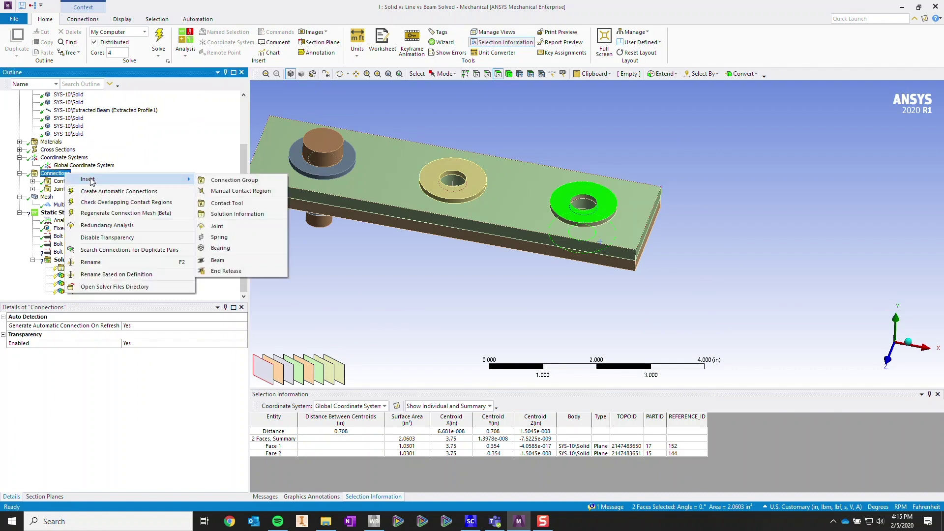
click(217, 260)
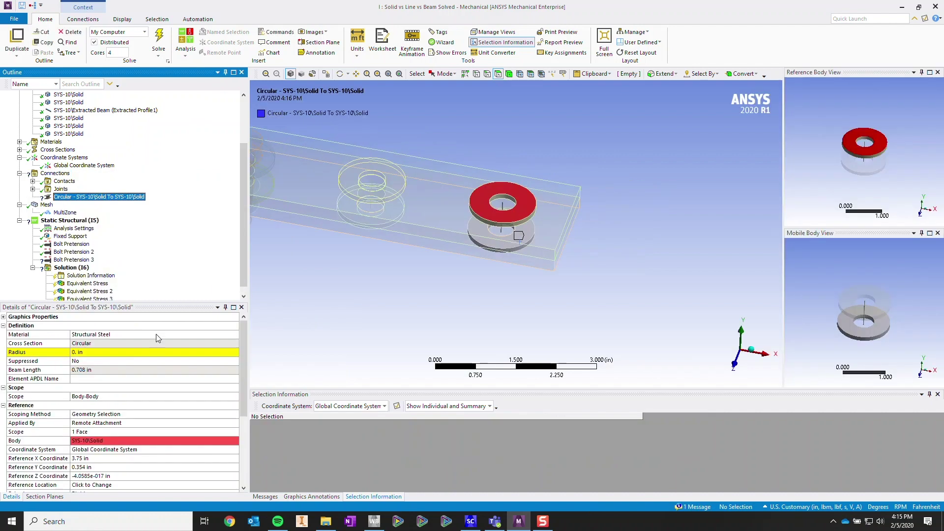
- Set the radius of the third bolt's circular beam connection to 0.25 in
click(89, 353)
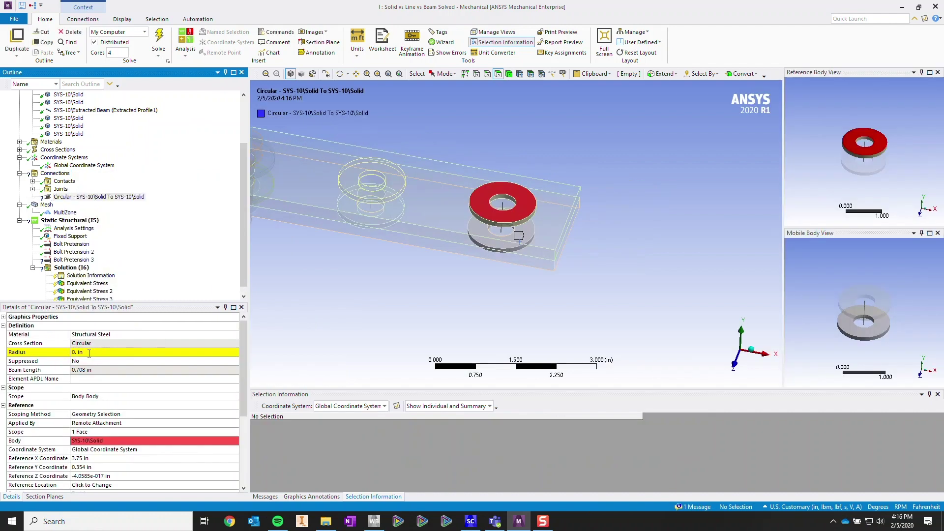
click(89, 353)
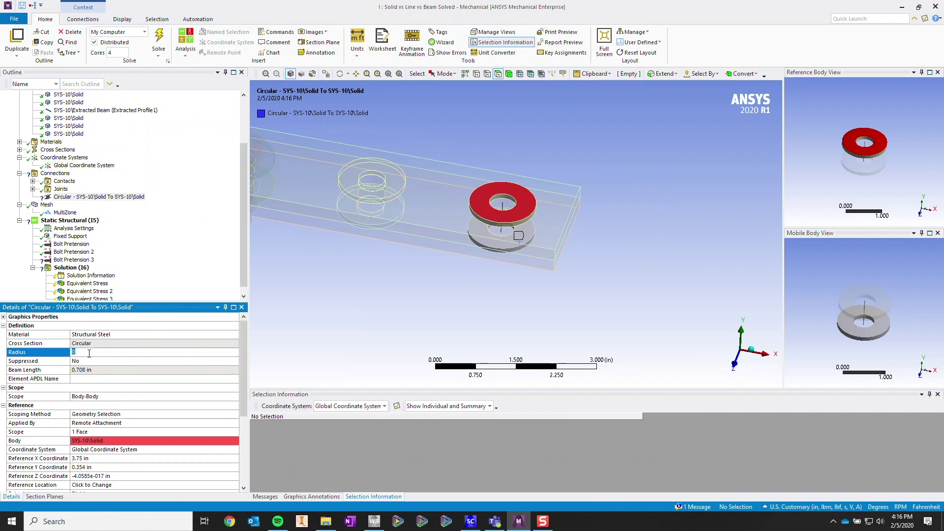
text(.25)
key(Return)
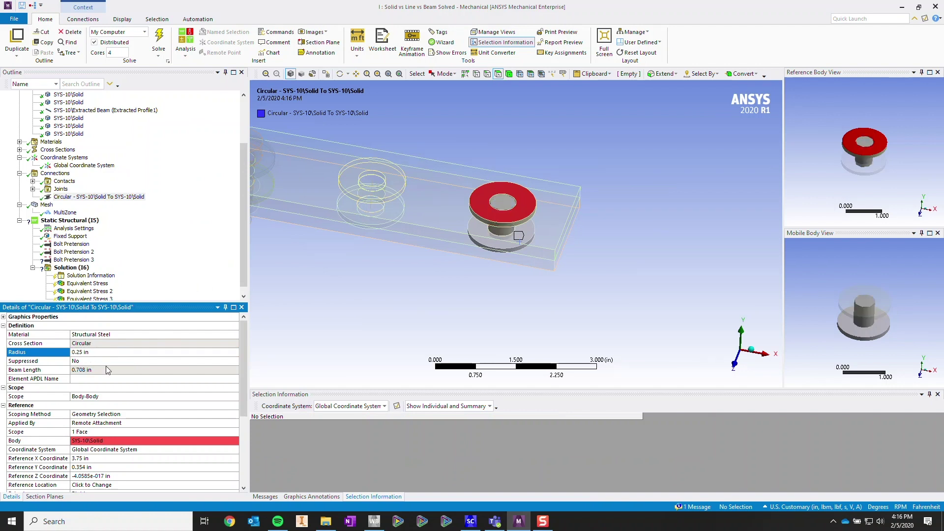
- Give the beam connection's reference side Deformable behavior and a 0.375 in pinball region
scroll(114, 386, down, 3)
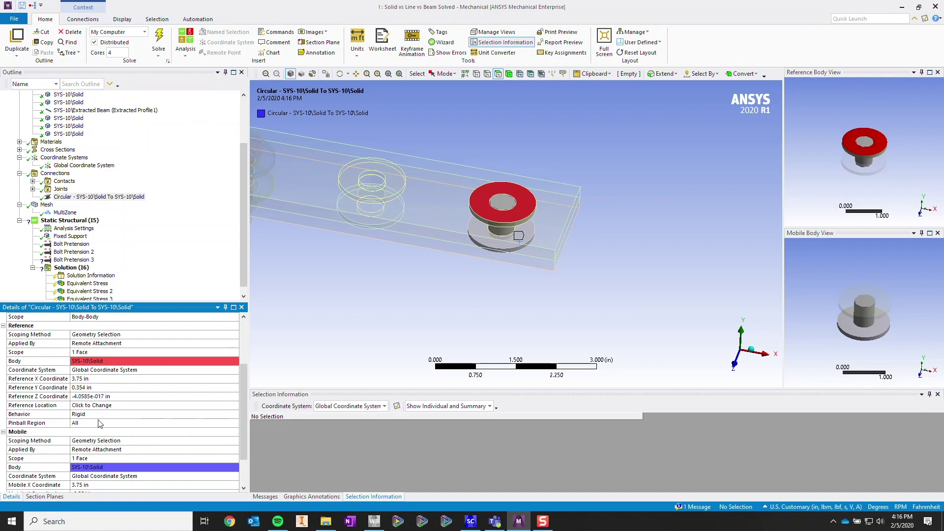
click(99, 414)
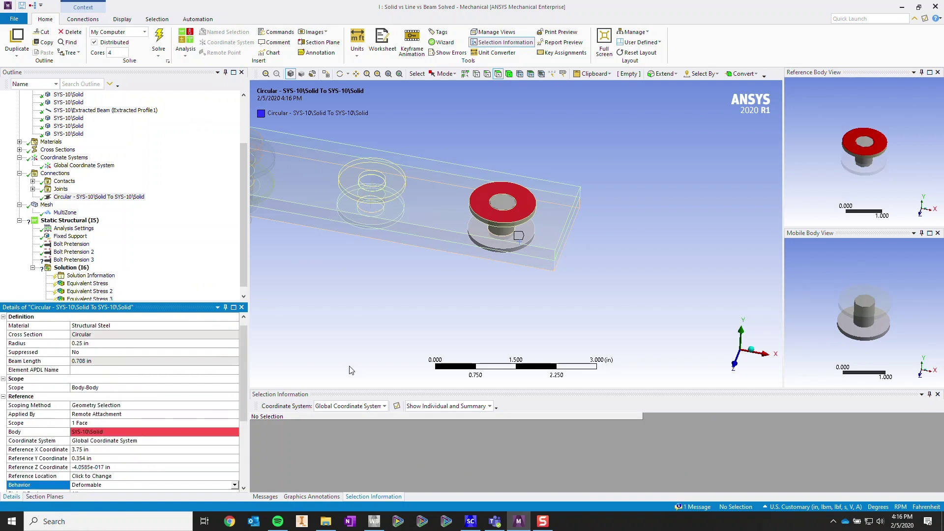
click(111, 417)
click(96, 414)
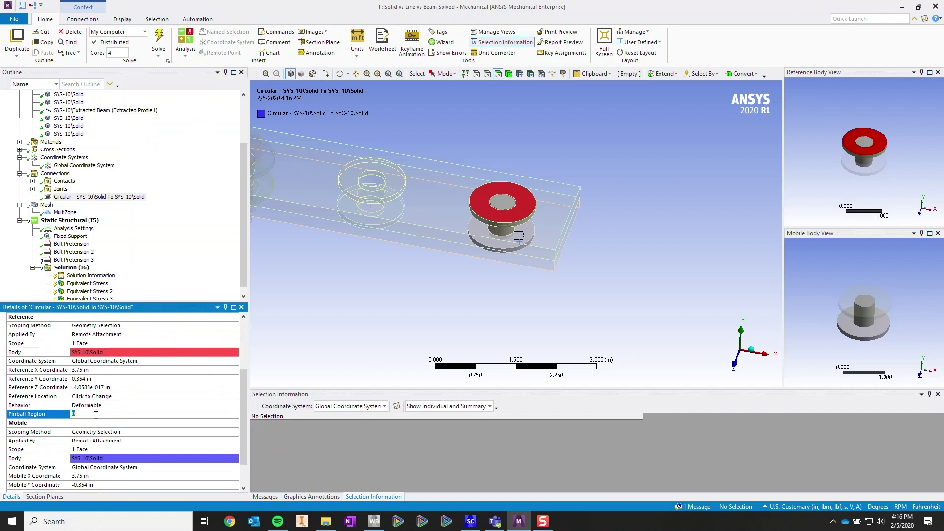
text(0.375)
key(Return)
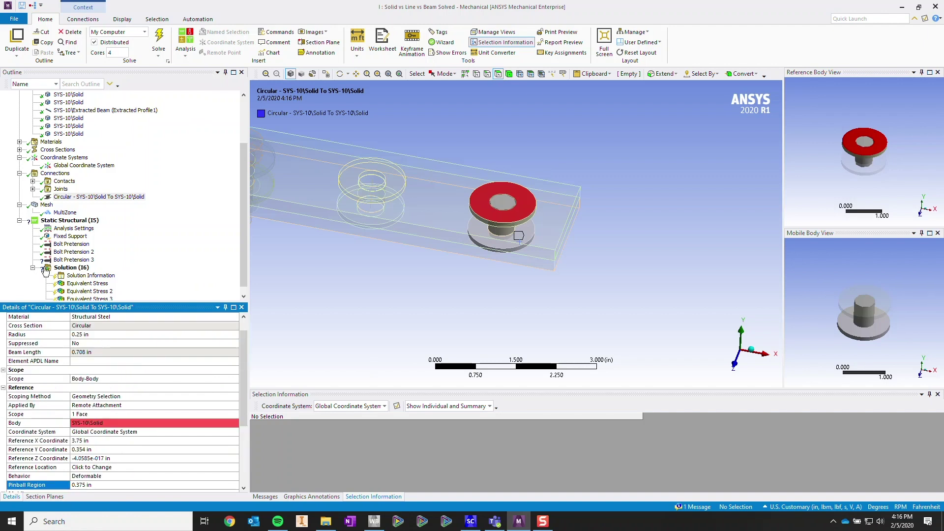
- Give the beam connection's mobile side Deformable behavior and a 0.375 in pinball region, and inspect the pinball spheres from the side
scroll(206, 439, down, 4)
click(96, 476)
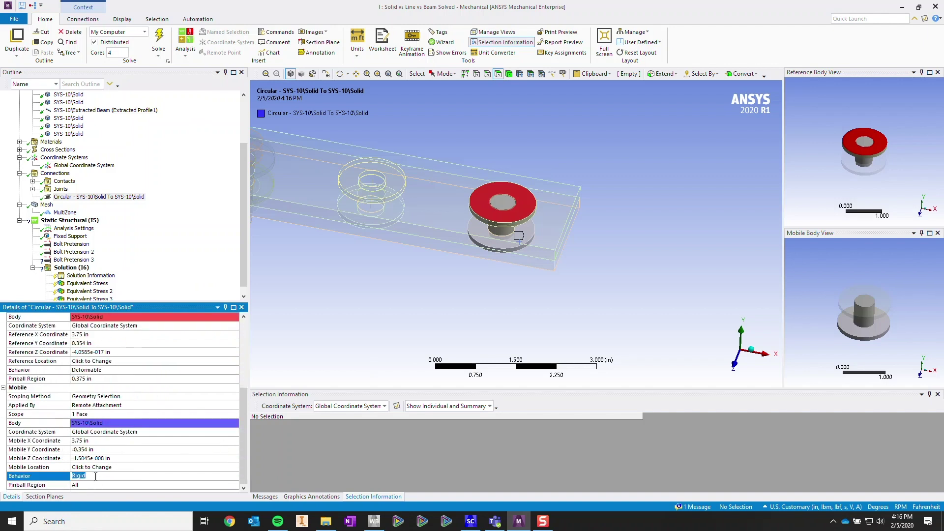
key(Down)
click(95, 486)
click(734, 366)
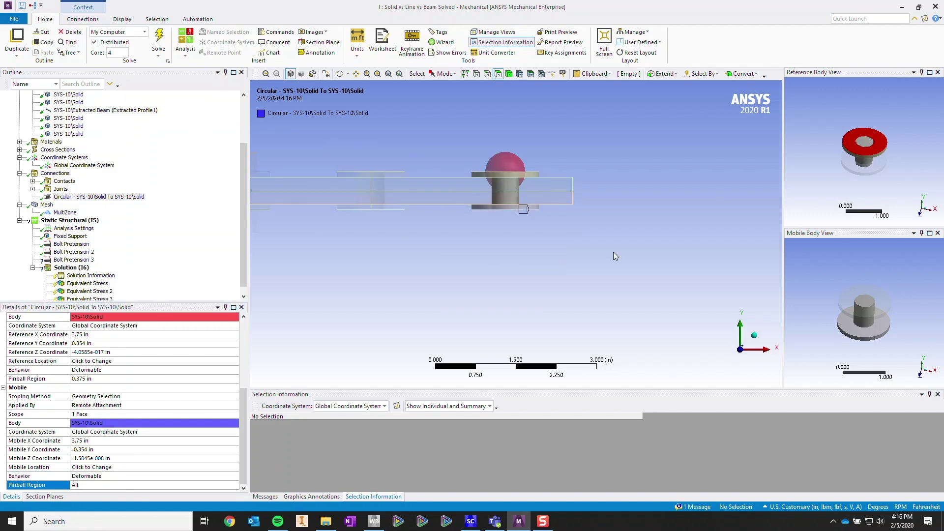
click(86, 485)
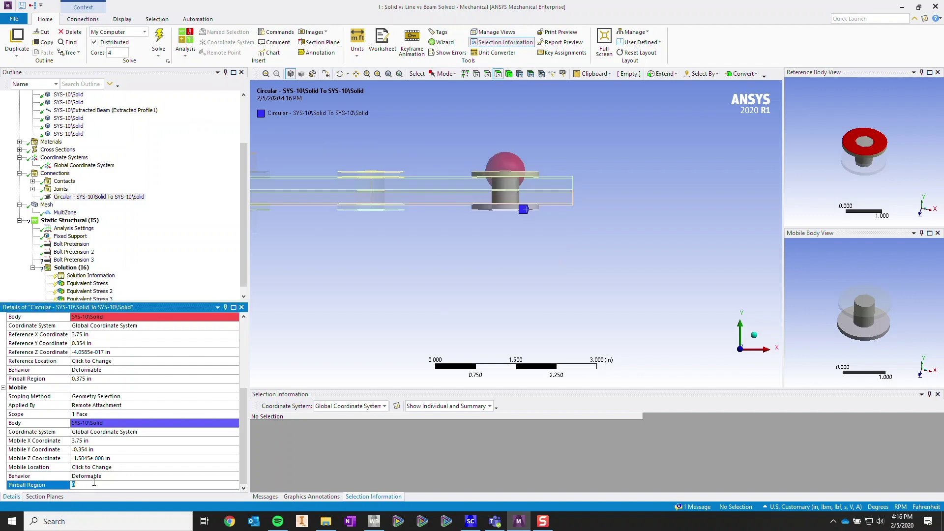
text(.375)
key(Return)
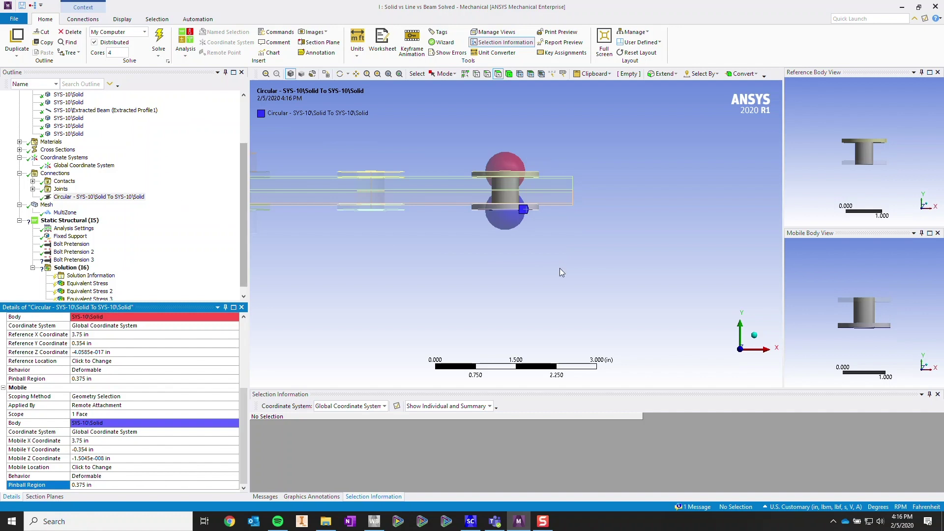
click(102, 196)
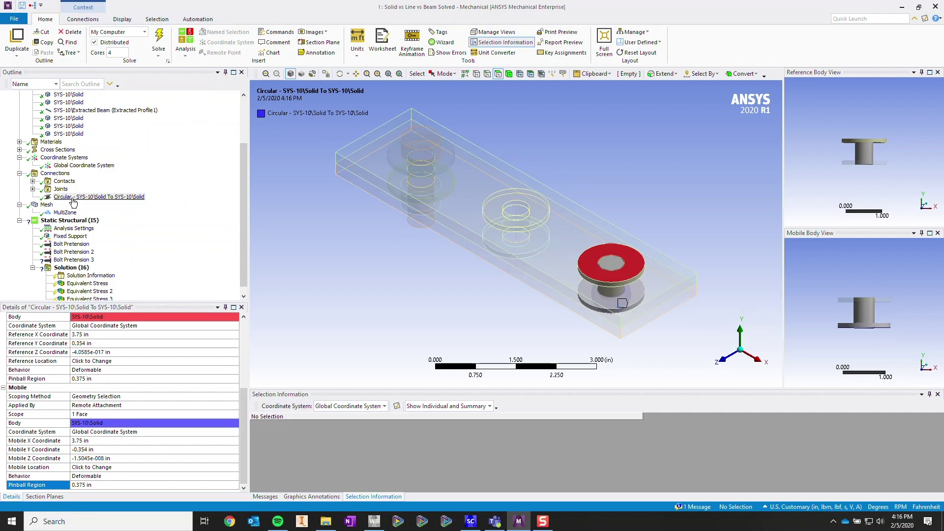
- Review the Bolt Pretension 2 load on the middle bolt and the load types available for the static structural analysis
click(74, 251)
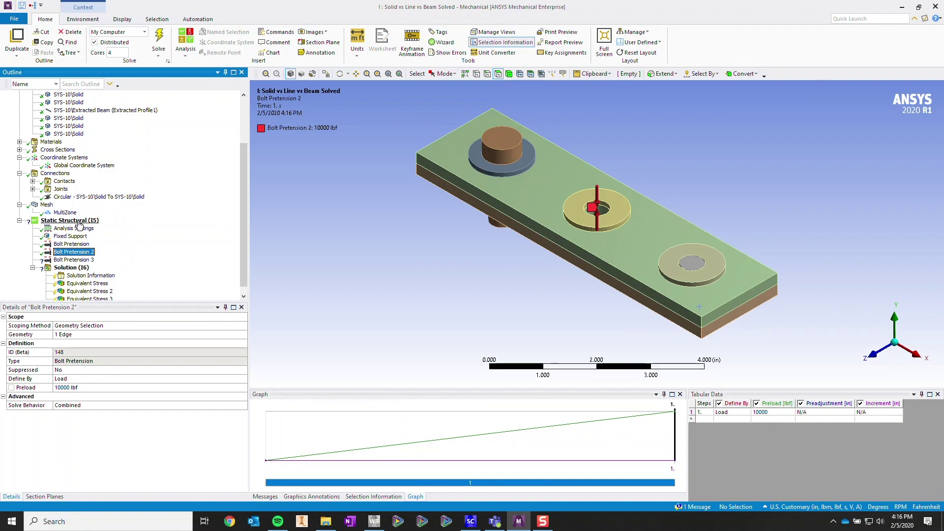
right_click(79, 221)
mouse_move(118, 229)
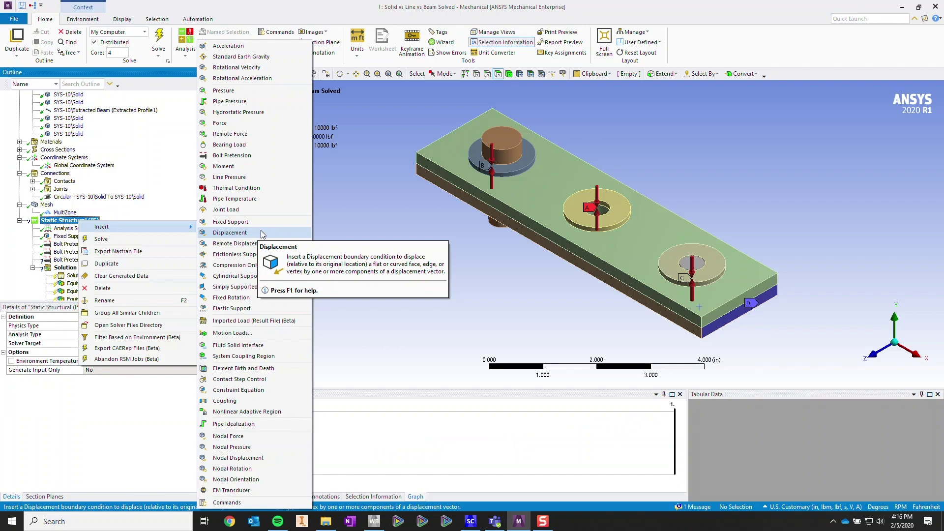
click(350, 303)
click(84, 253)
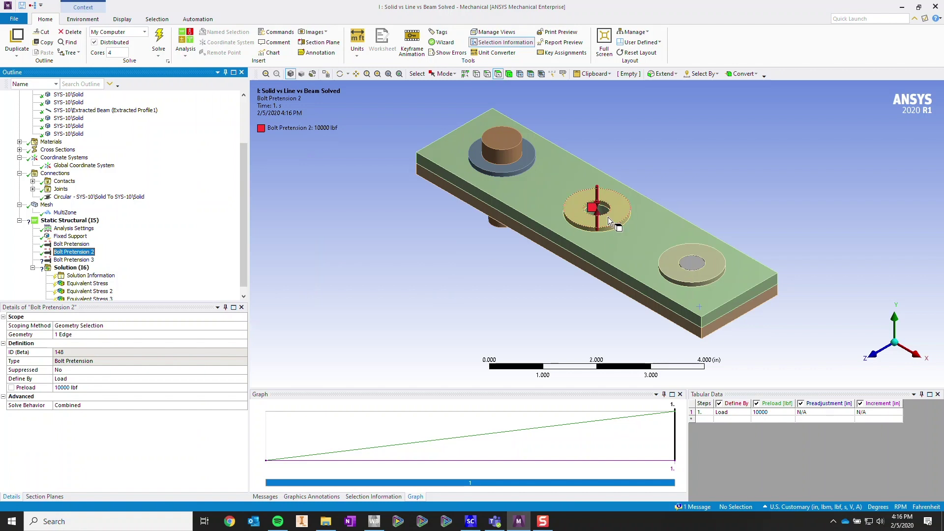
scroll(607, 217, up, 2)
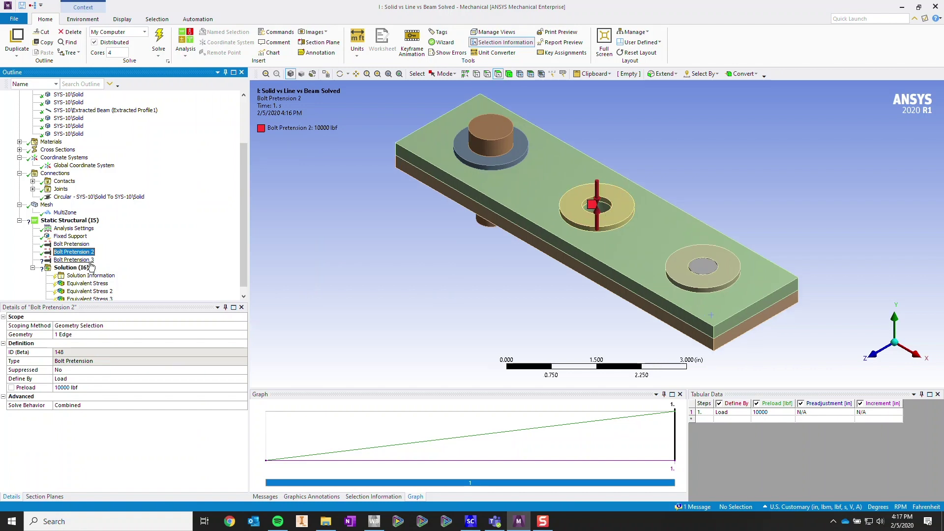
- Scope Bolt Pretension 3 by Beam Connection to the circular solid-to-solid beam at the third bolt location
click(73, 259)
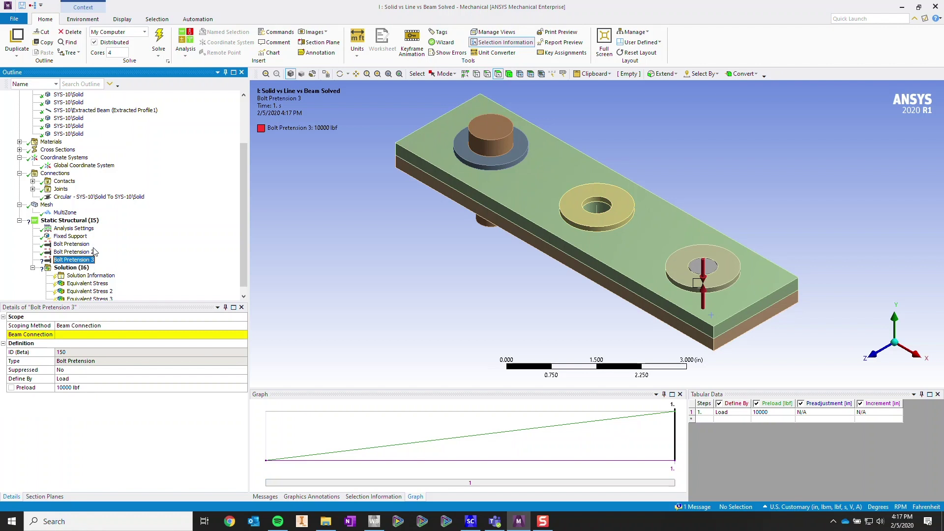
click(77, 325)
click(206, 326)
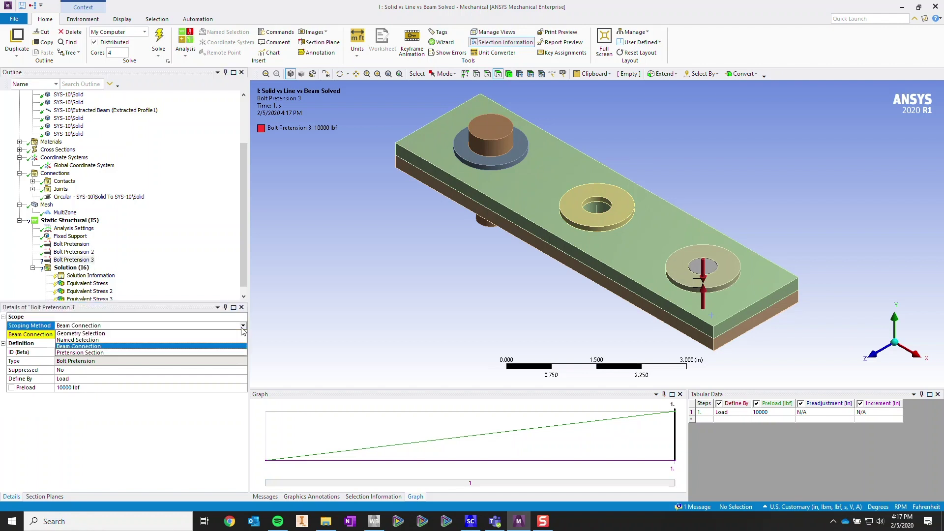
click(205, 337)
click(216, 327)
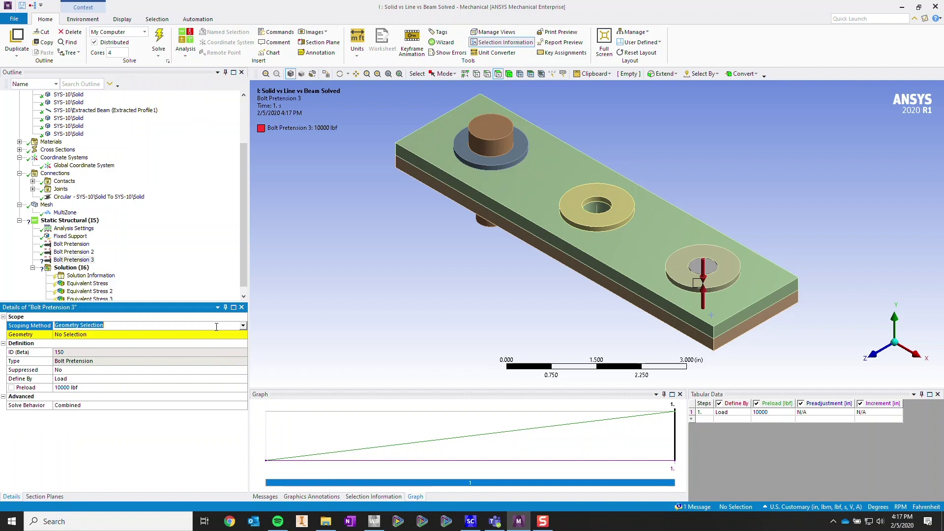
click(242, 326)
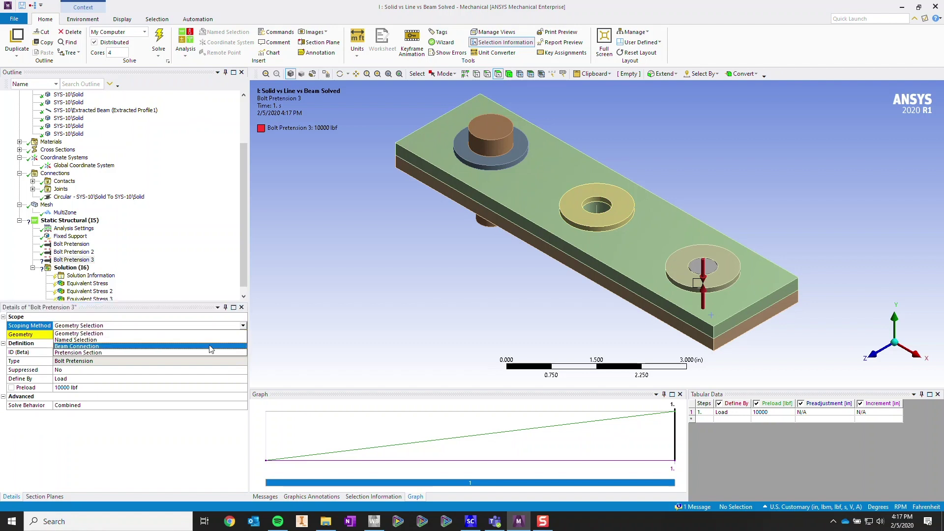
click(211, 348)
click(242, 336)
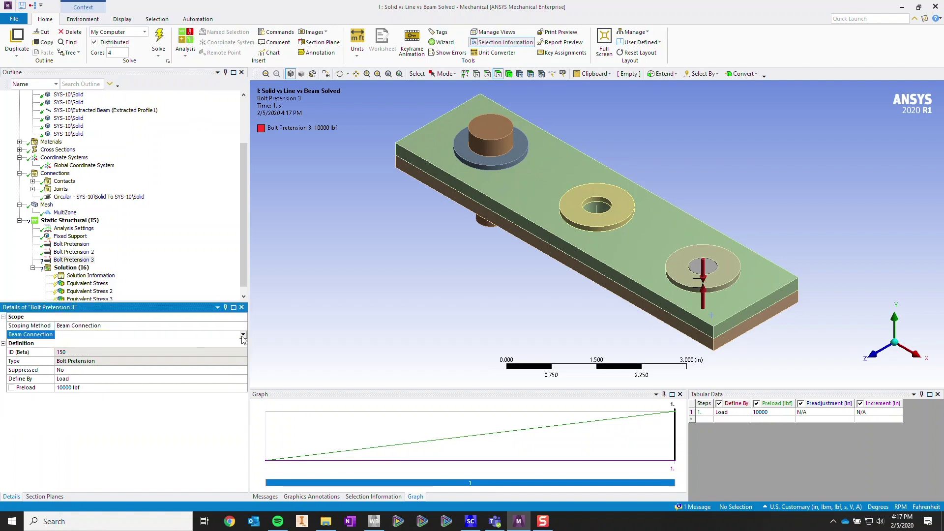
click(243, 335)
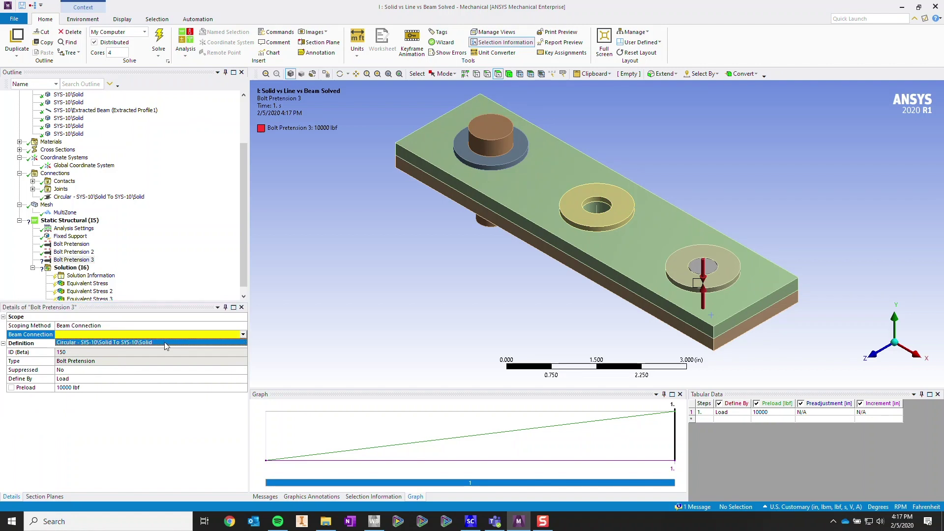
click(134, 341)
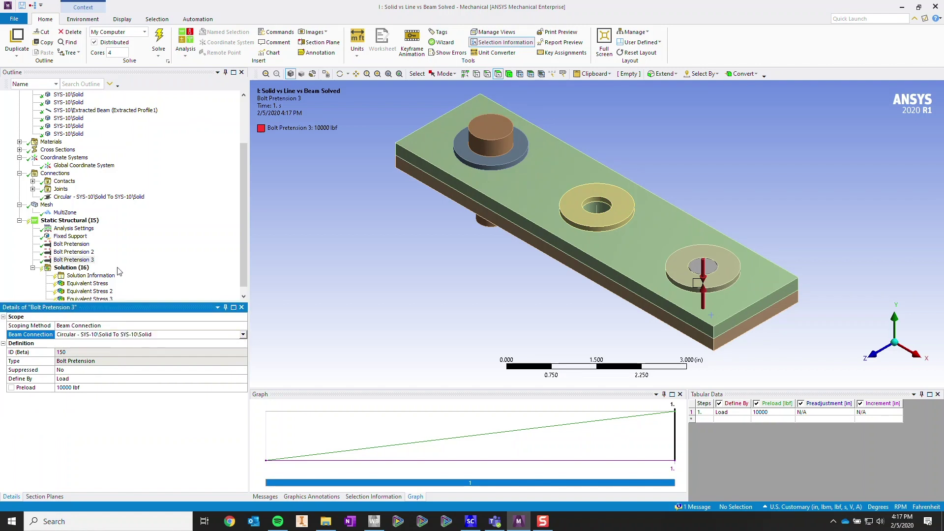
- Recheck Bolt Pretension 3 and Bolt Pretension 2, and solve the static structural analysis
click(74, 260)
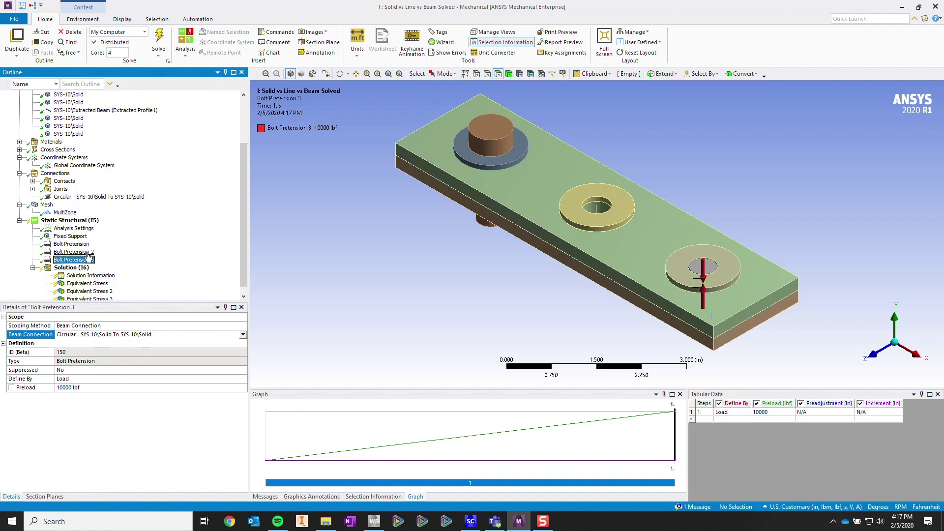
click(87, 253)
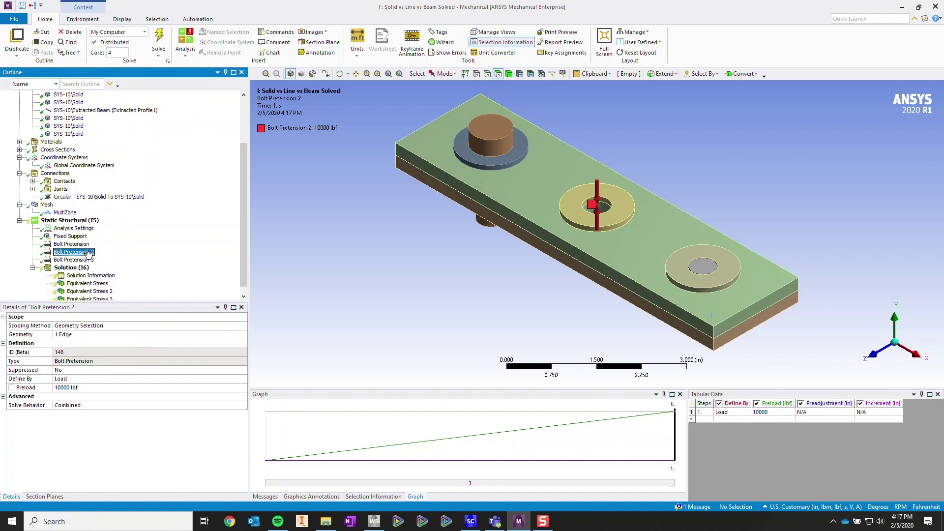
right_click(87, 252)
click(73, 255)
scroll(75, 260, down, 1)
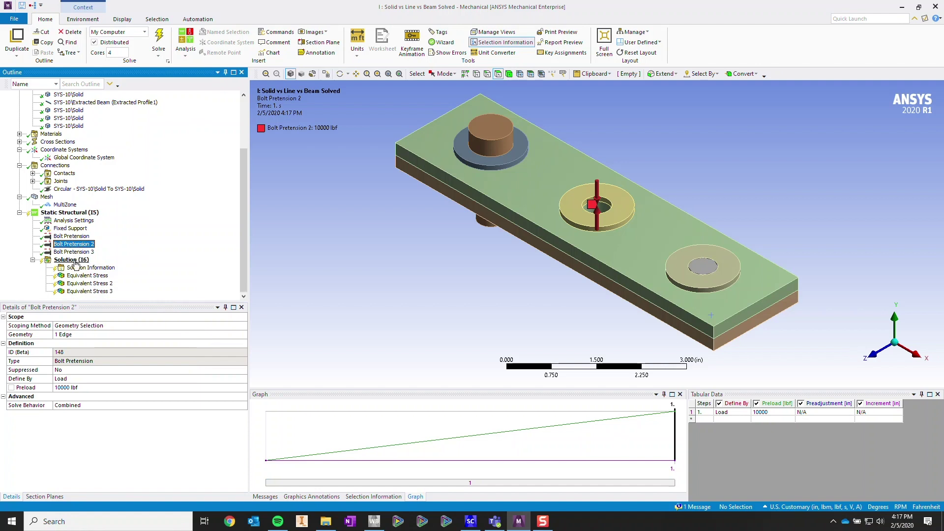
right_click(75, 262)
click(90, 278)
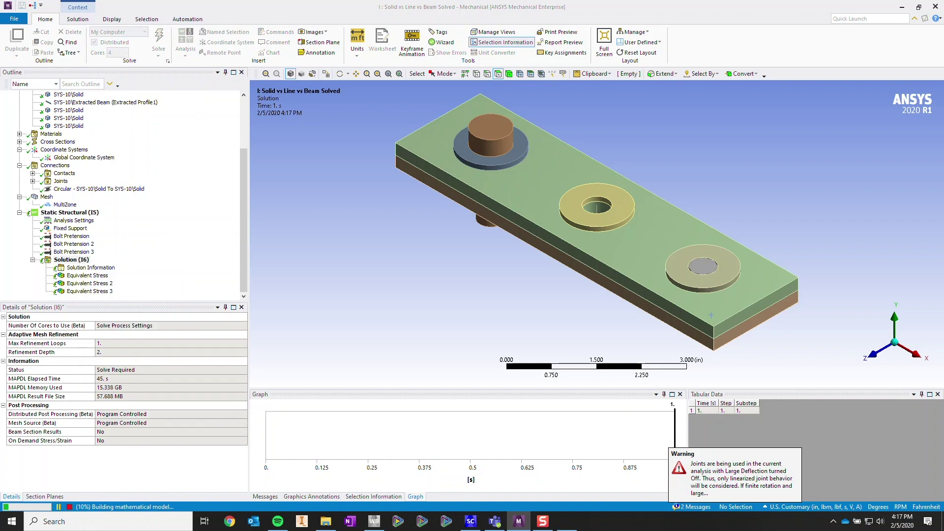
- Compare the Equivalent Stress 2 and Equivalent Stress 3 contours around the three bolt holes
click(89, 284)
click(84, 293)
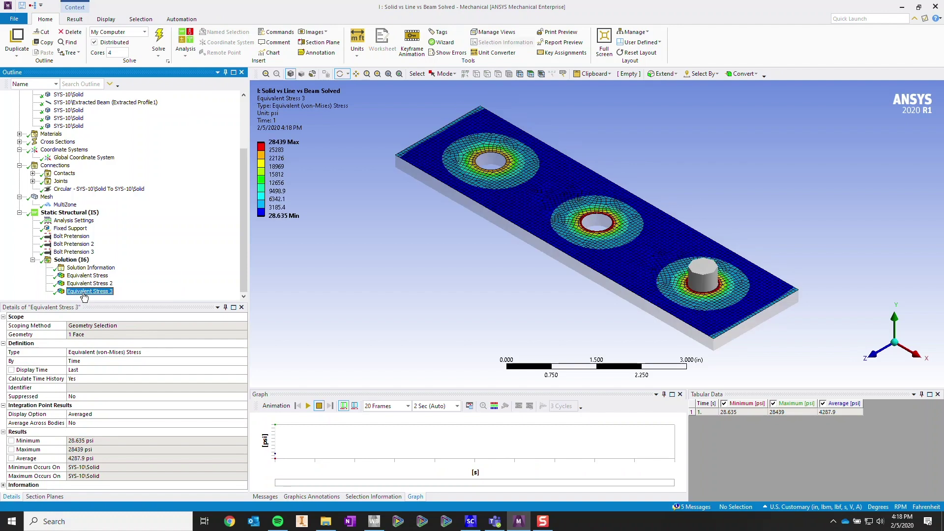
click(84, 284)
click(84, 290)
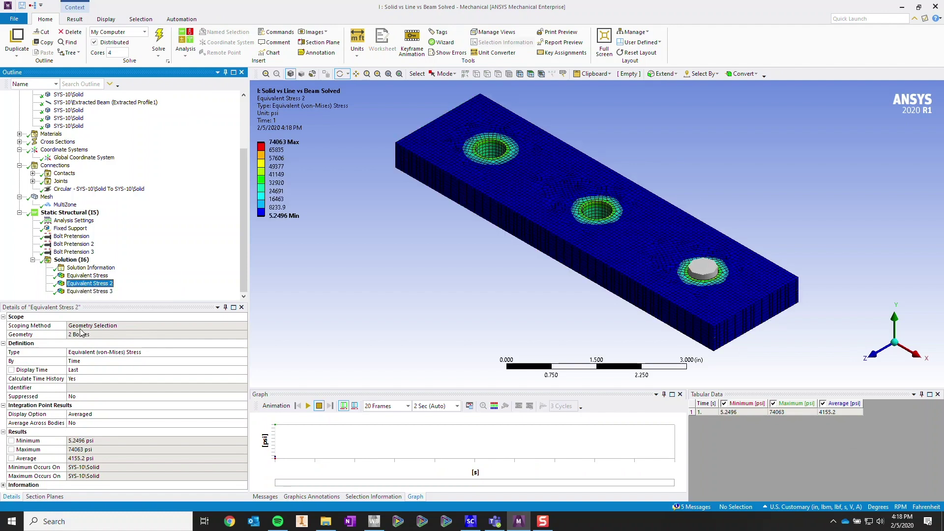
- Enable Section Plane 1 on the Equivalent Stress 2 result and view the cut plates along the Z axis
click(54, 496)
click(5, 330)
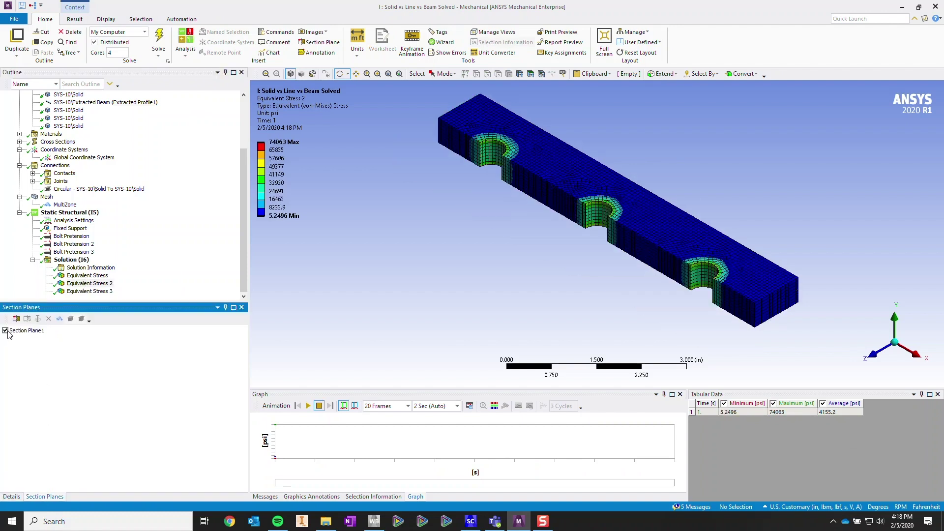
click(871, 354)
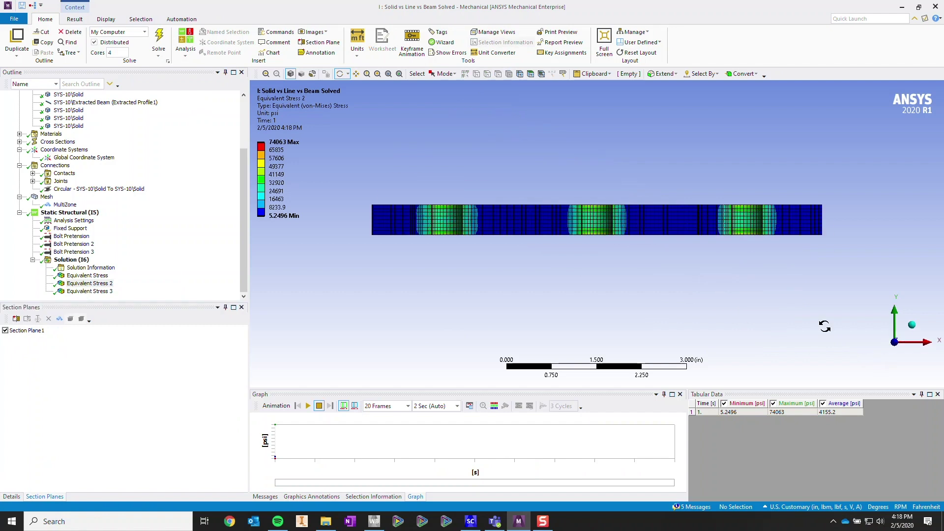